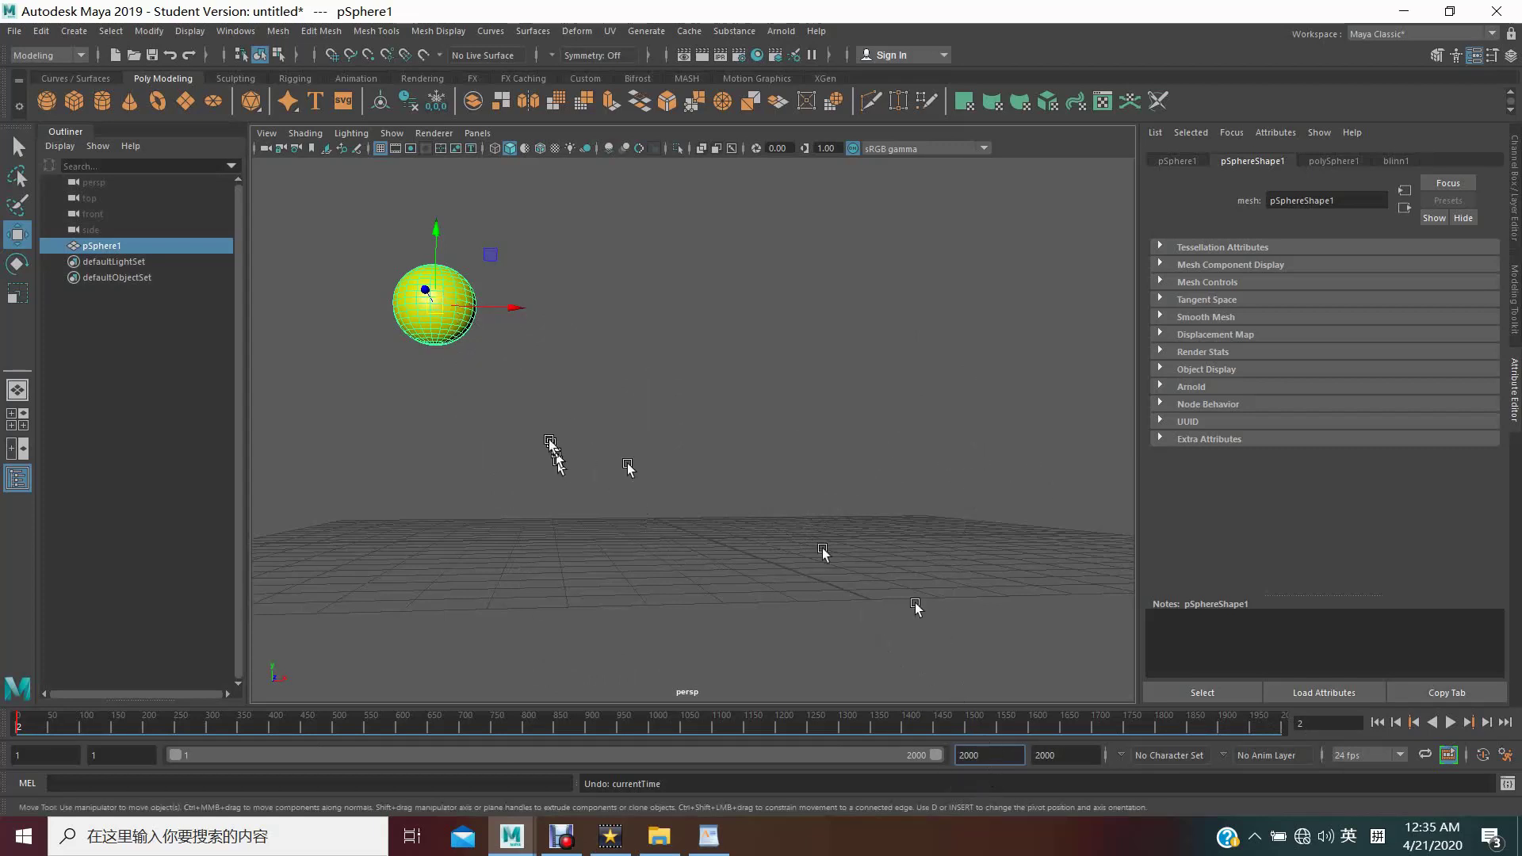
Move the sphere diagonally down toward the grid at frames 105 and 212, keying each position
click(983, 759)
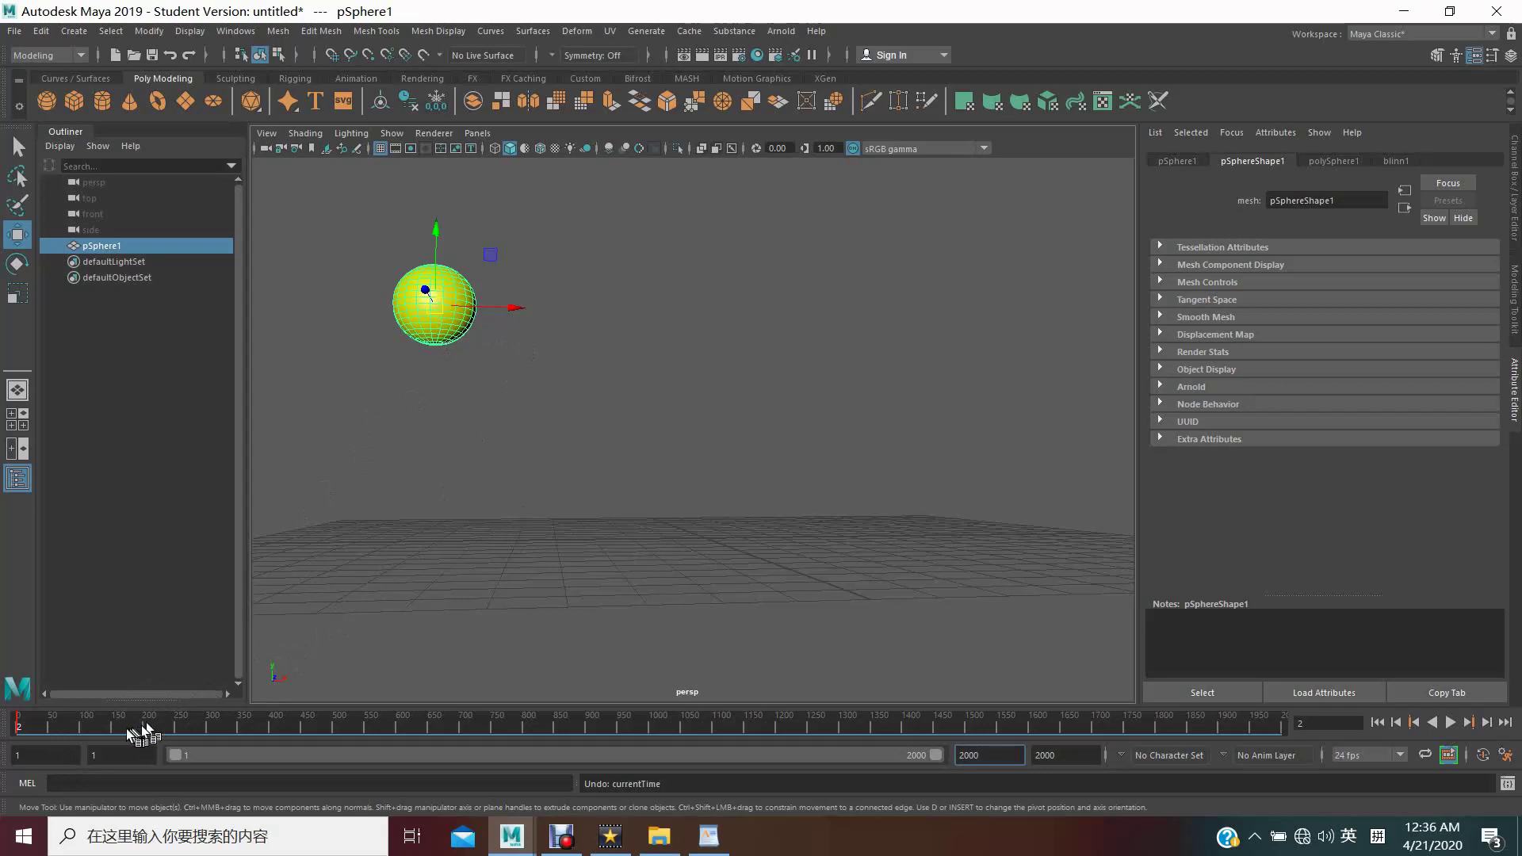
click(83, 725)
drag(442, 307, 493, 337)
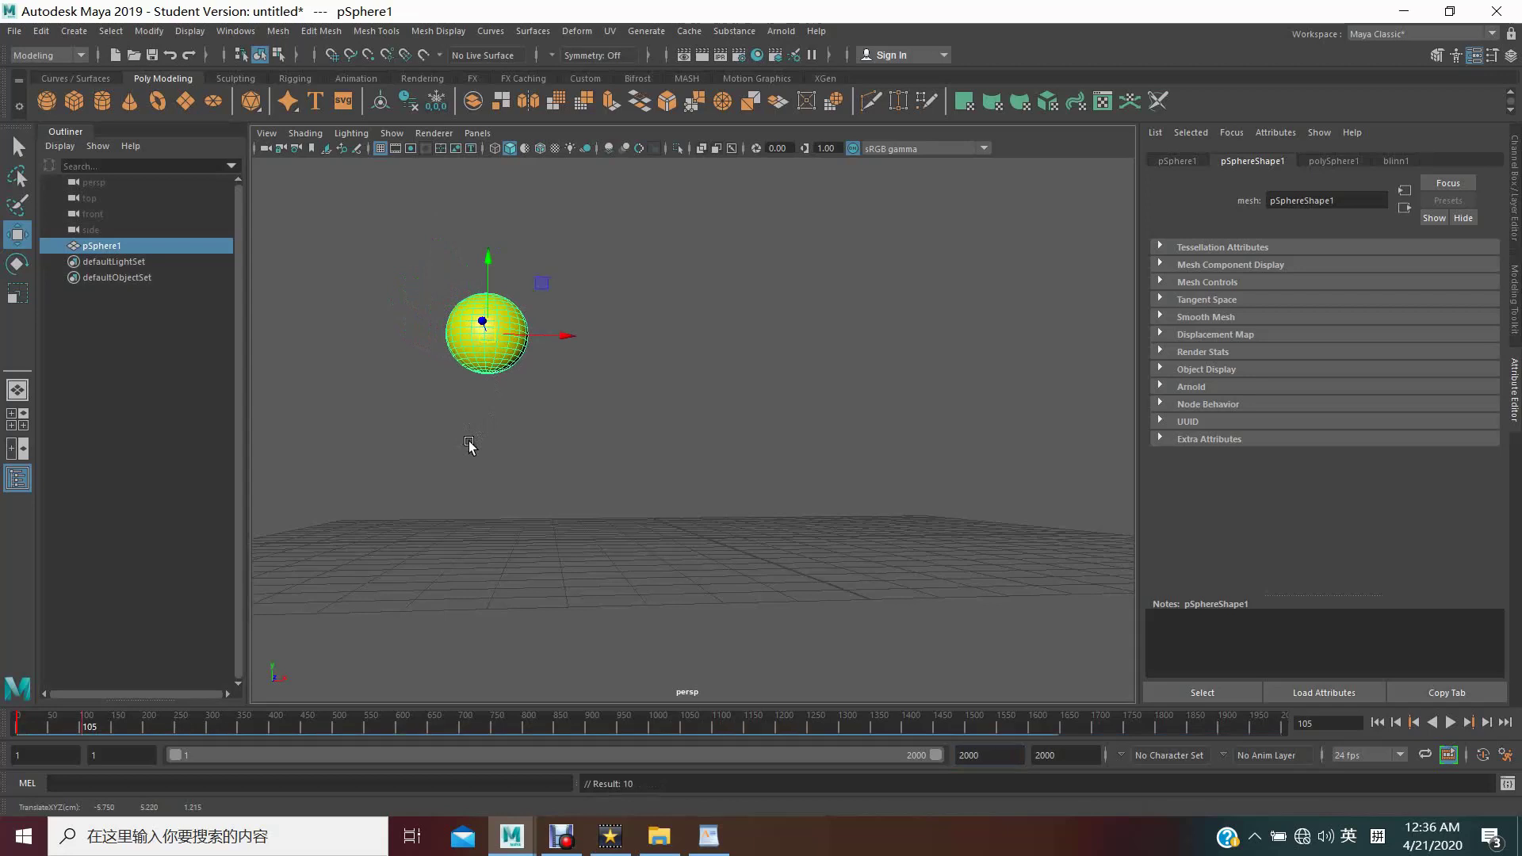
drag(93, 730, 158, 726)
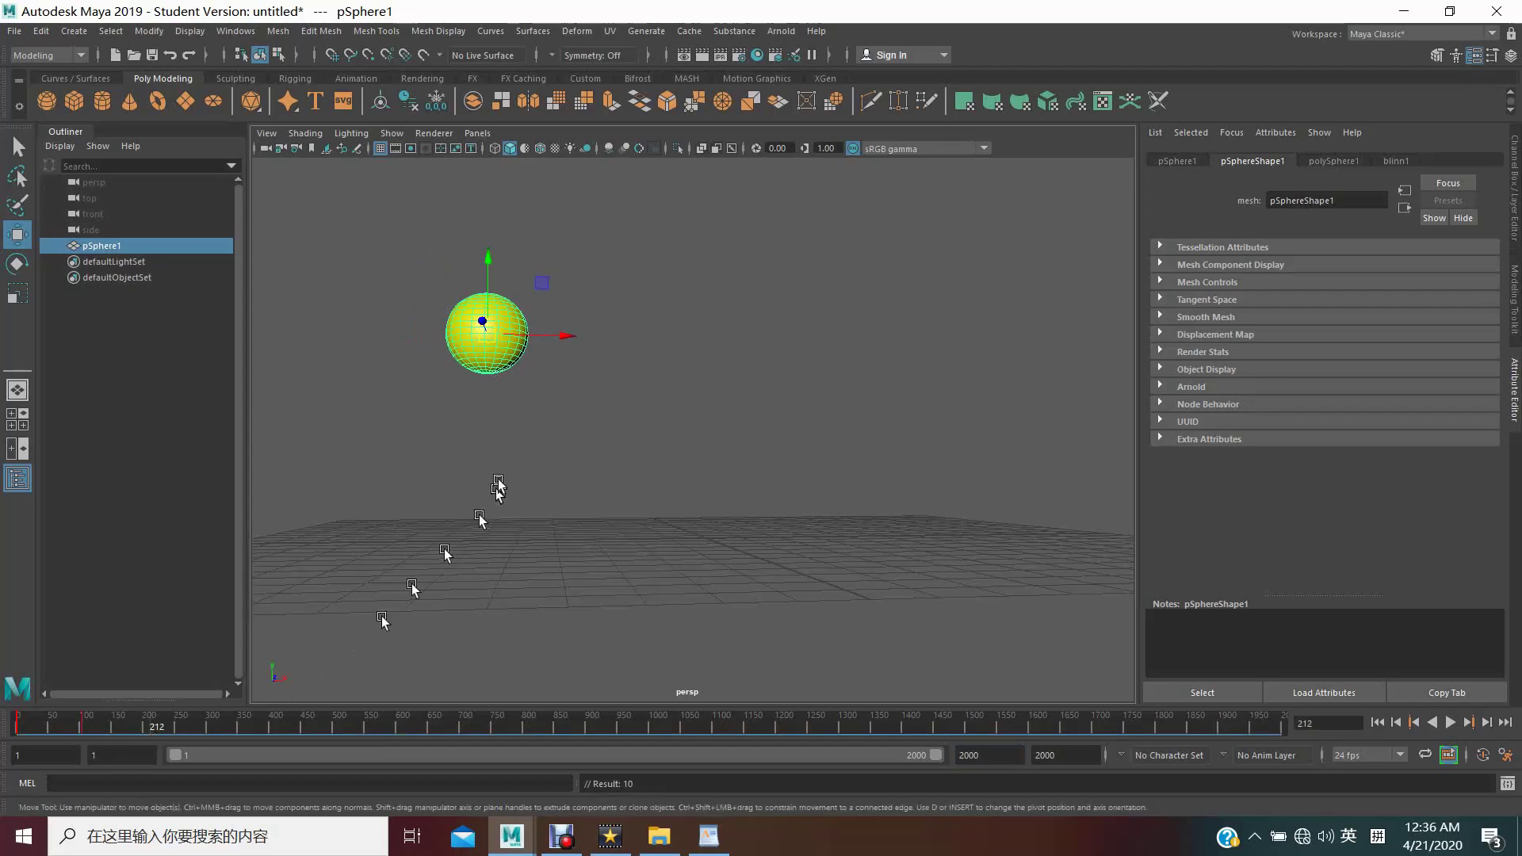
drag(490, 337, 594, 387)
key(s)
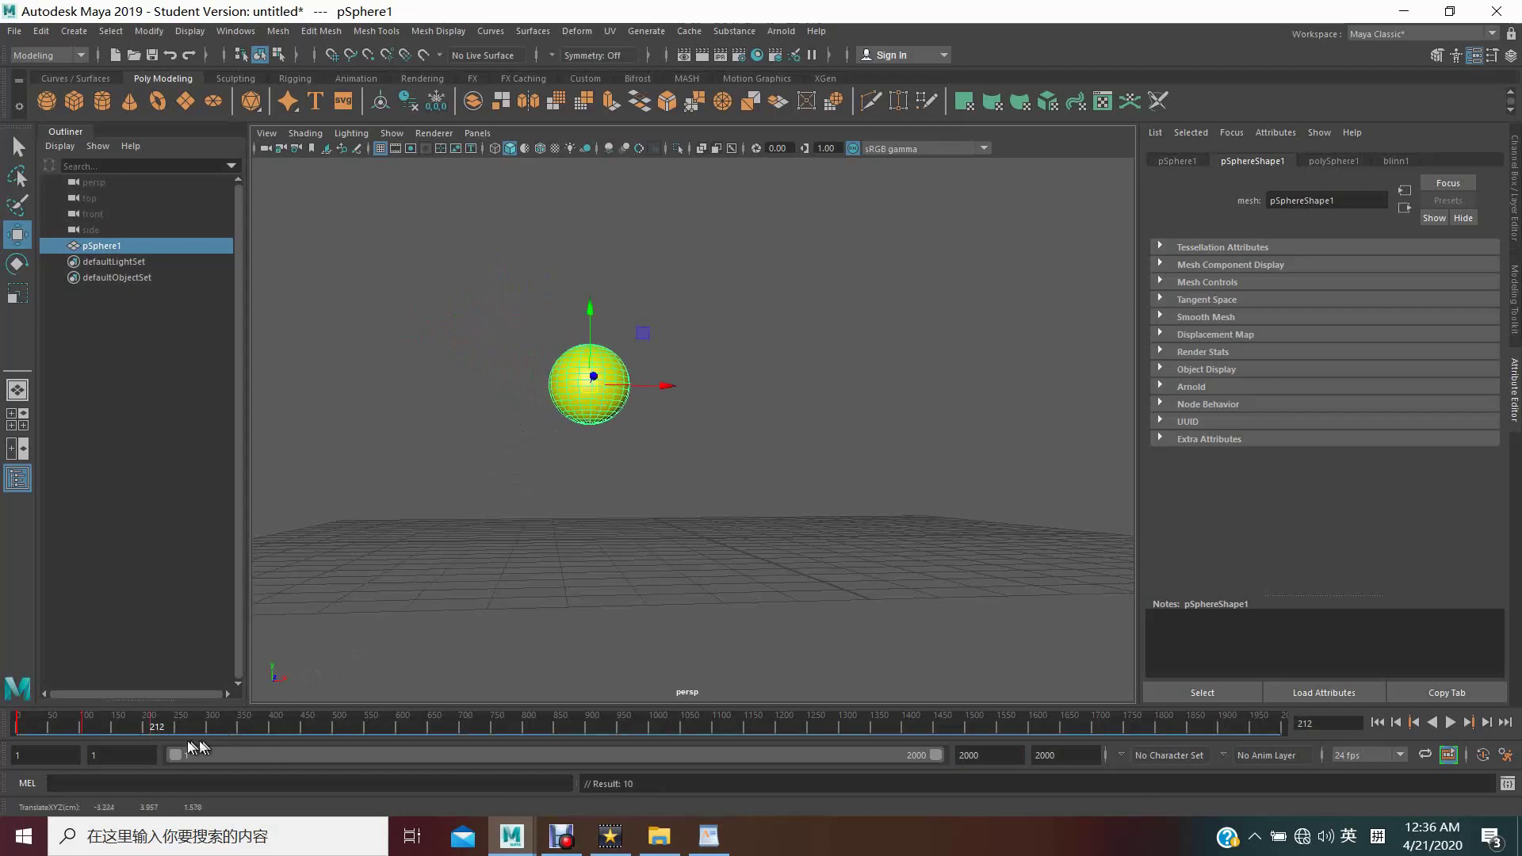
Continue the sphere's diagonal descent at frames 306 and 400, keying each position
click(211, 726)
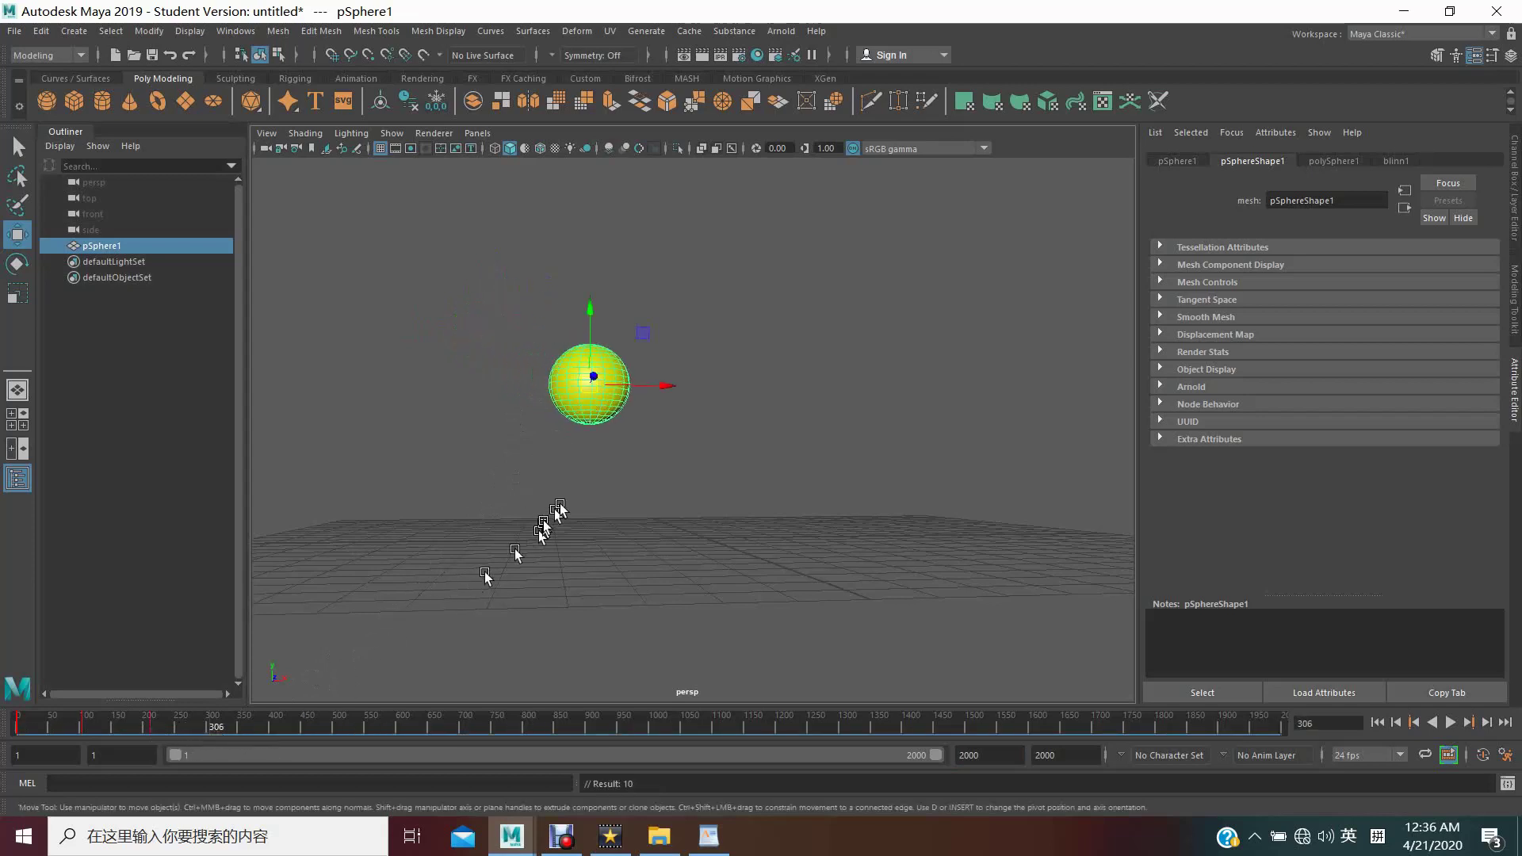
drag(593, 390, 679, 429)
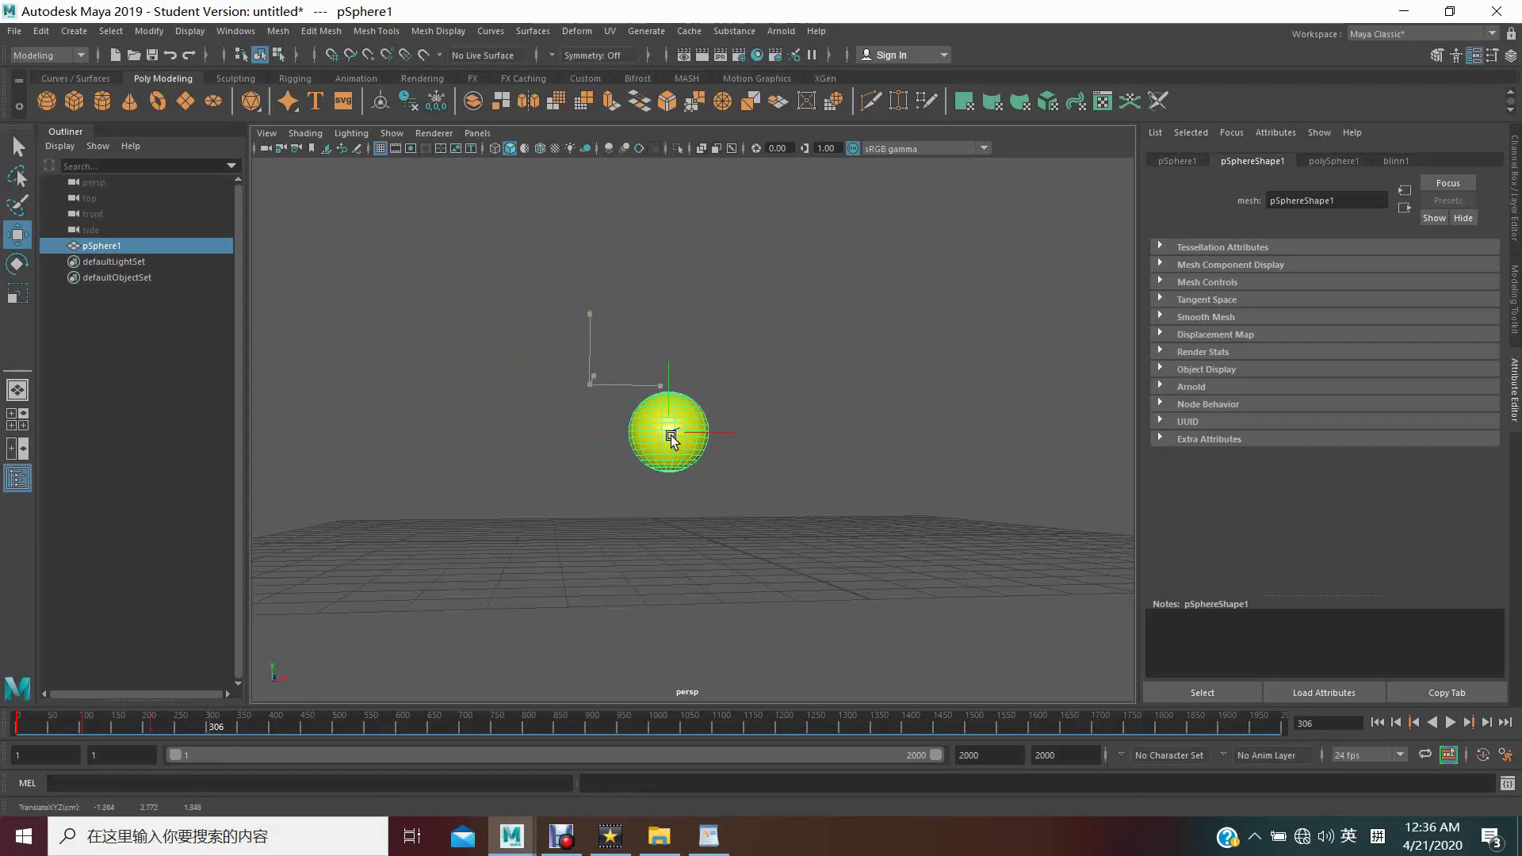
key(s)
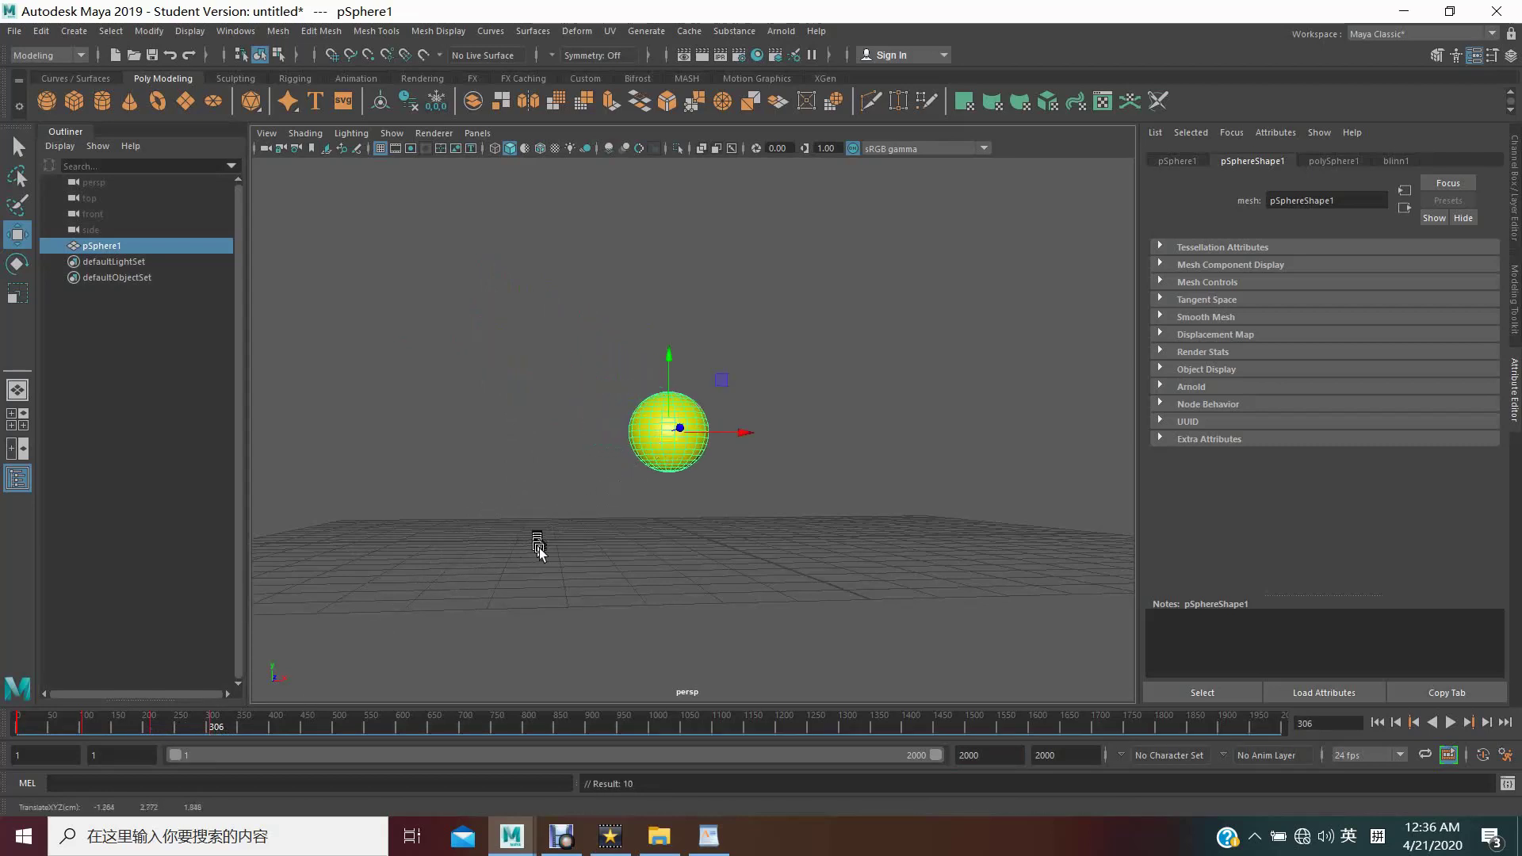
click(270, 727)
drag(680, 430, 764, 468)
key(s)
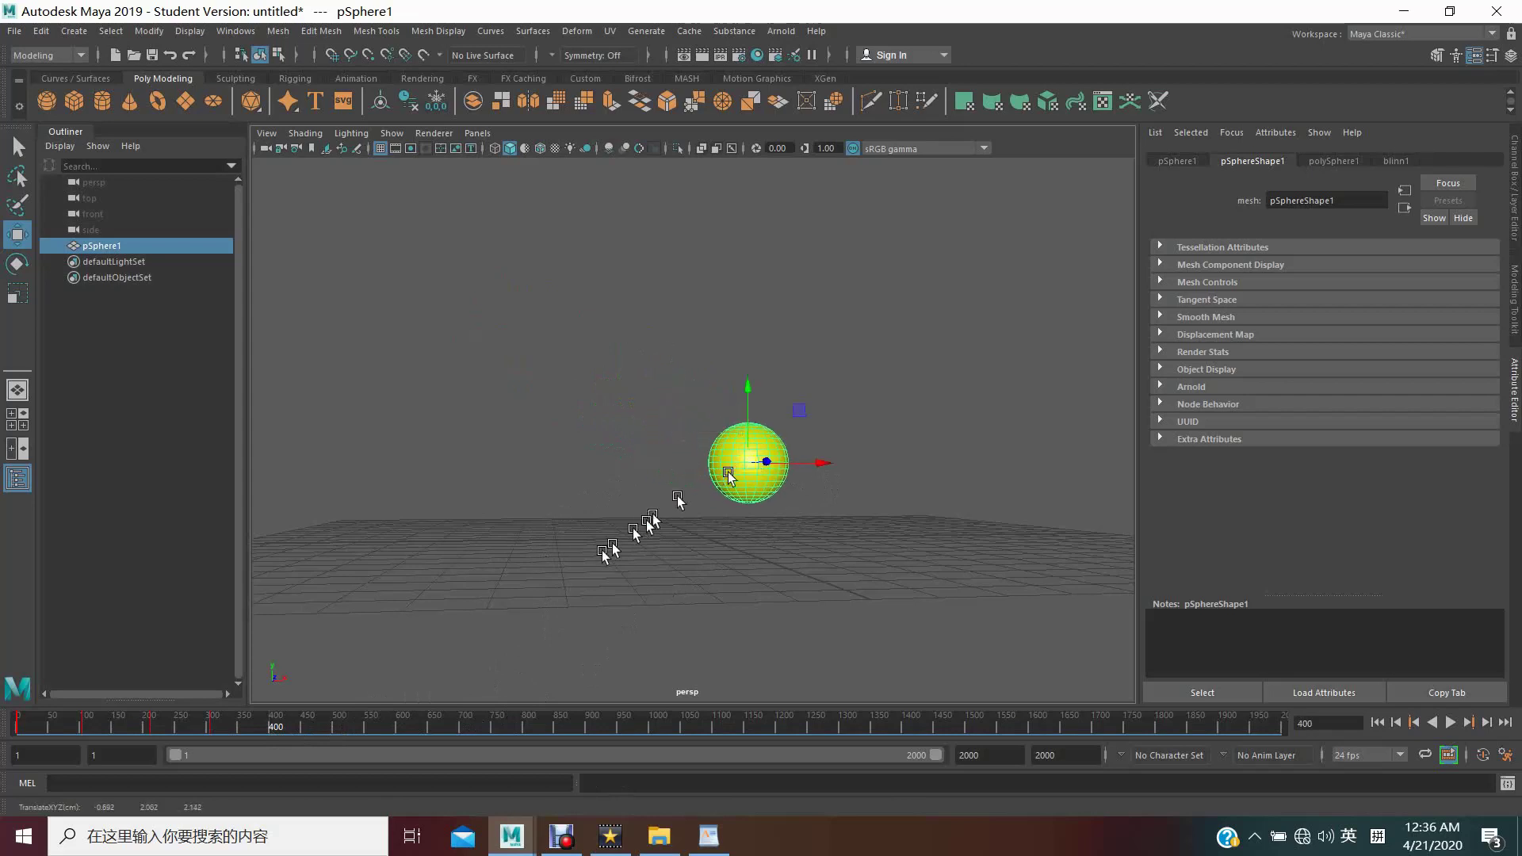
Key the sphere at frames 504, 615 and 726, moving it right and gradually down to the grid's far right side
click(341, 724)
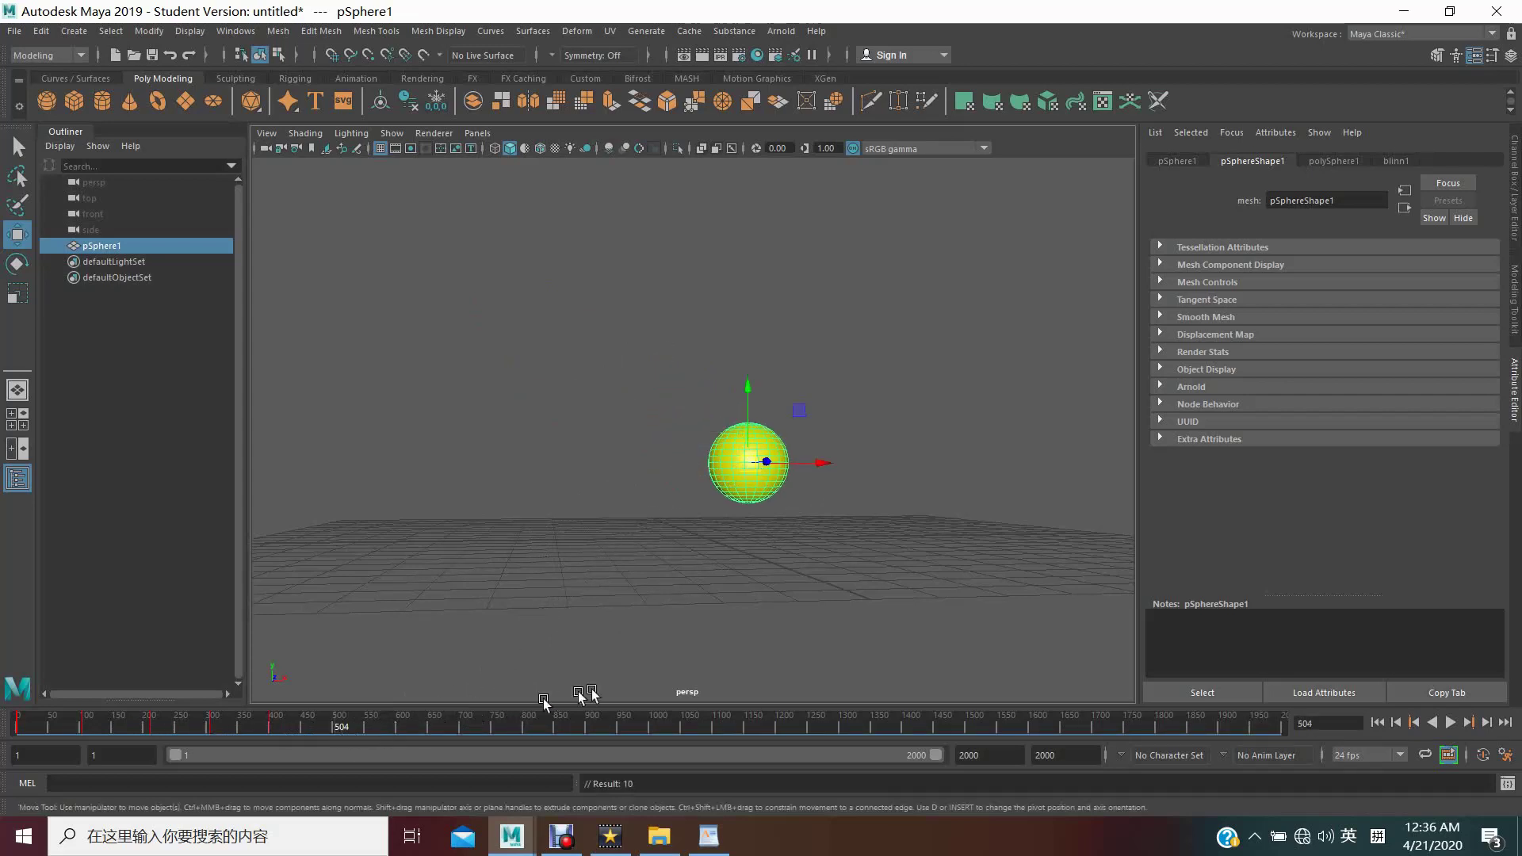
drag(752, 470, 818, 477)
key(s)
click(407, 727)
drag(826, 483, 872, 496)
key(s)
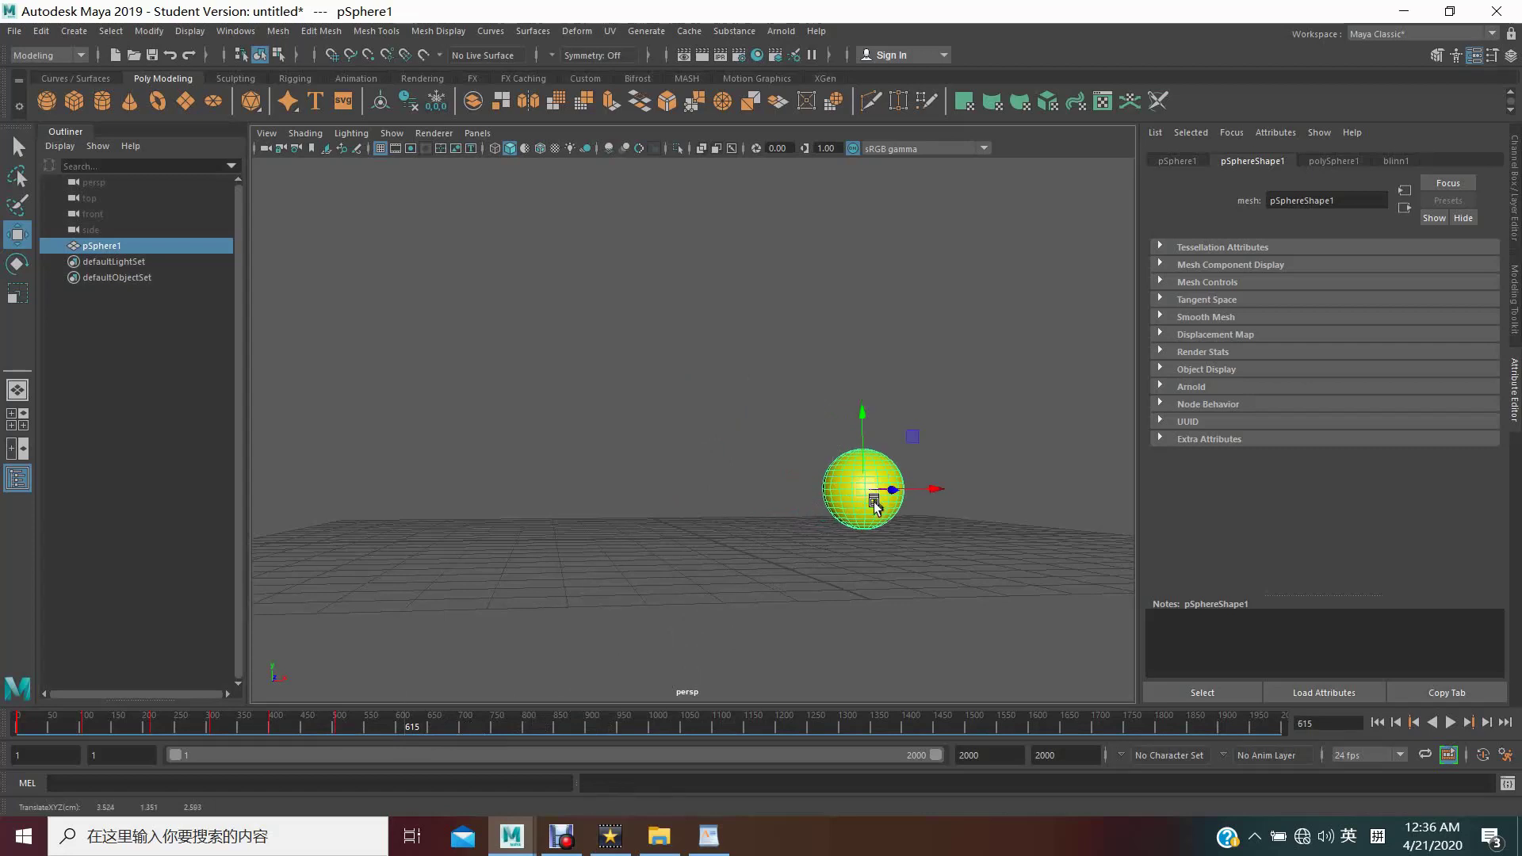
click(480, 725)
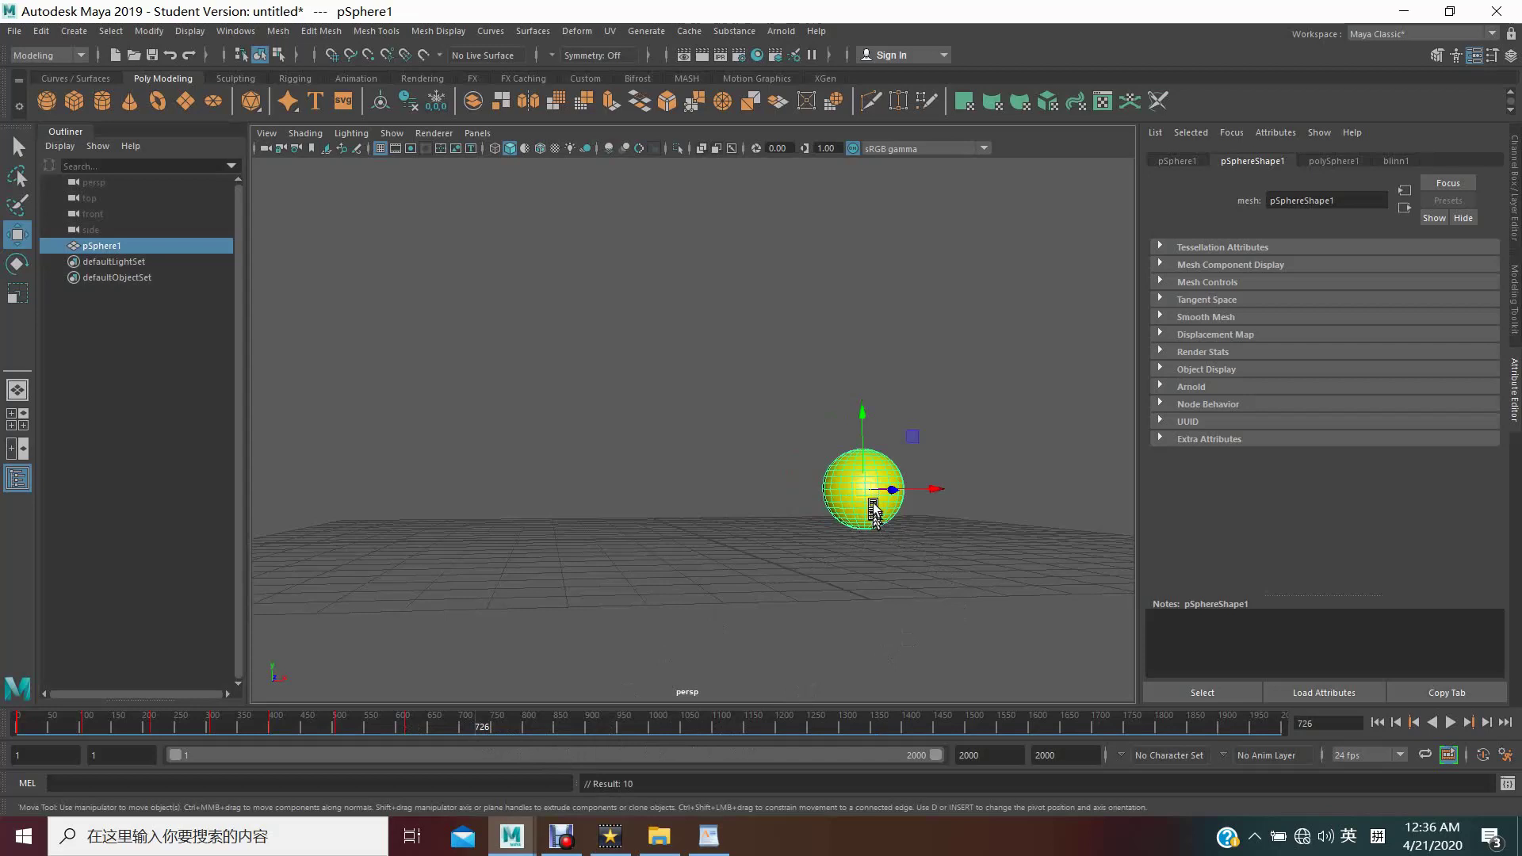
drag(887, 497, 969, 510)
key(s)
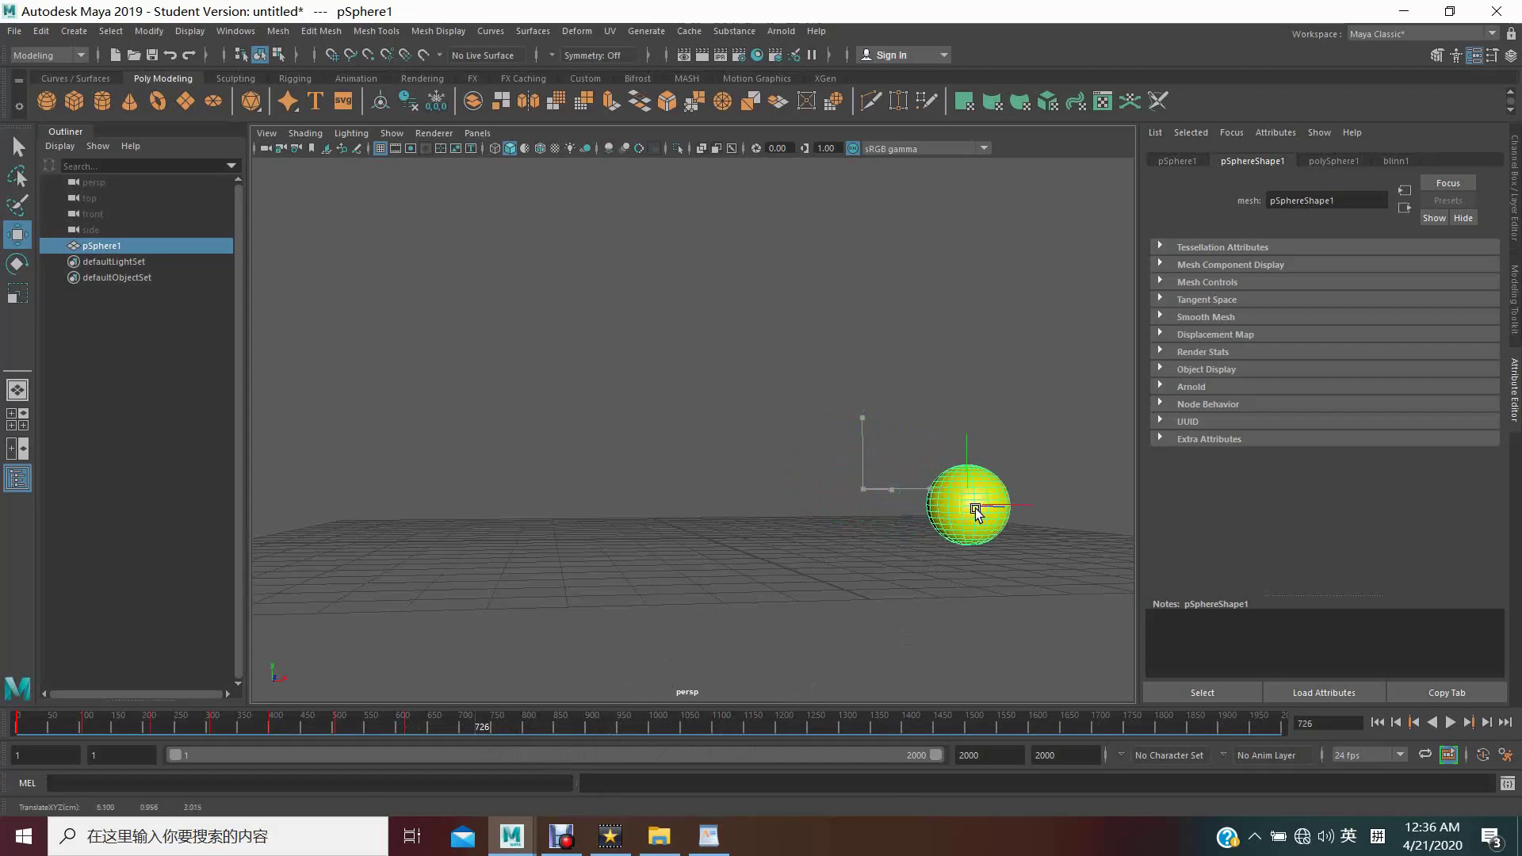
Raise the sphere straight up in three keyed positions from frame 853 to frame 1117
click(562, 725)
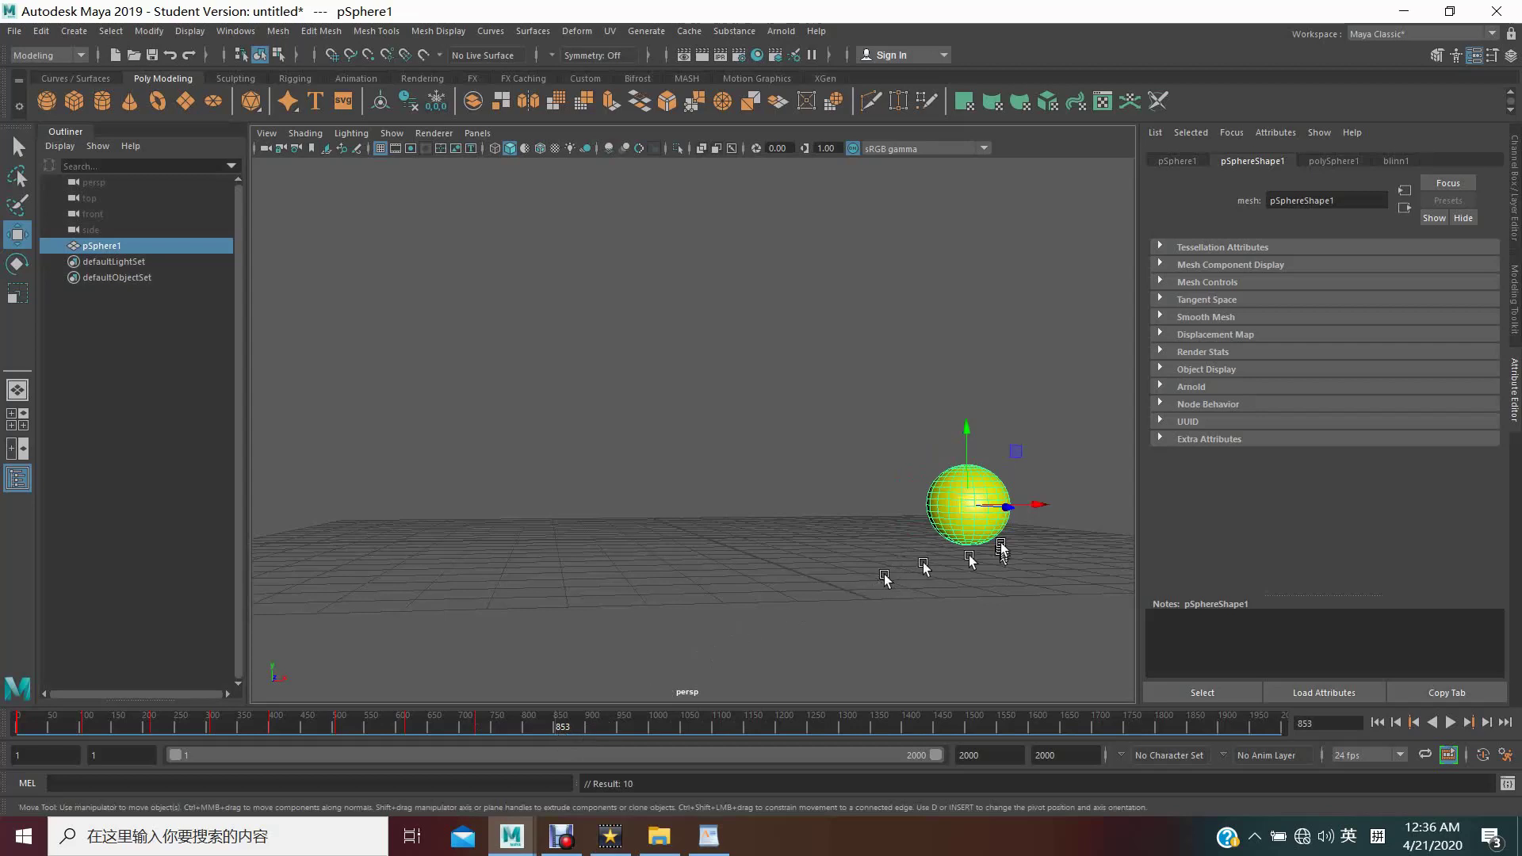
drag(976, 511, 986, 474)
key(s)
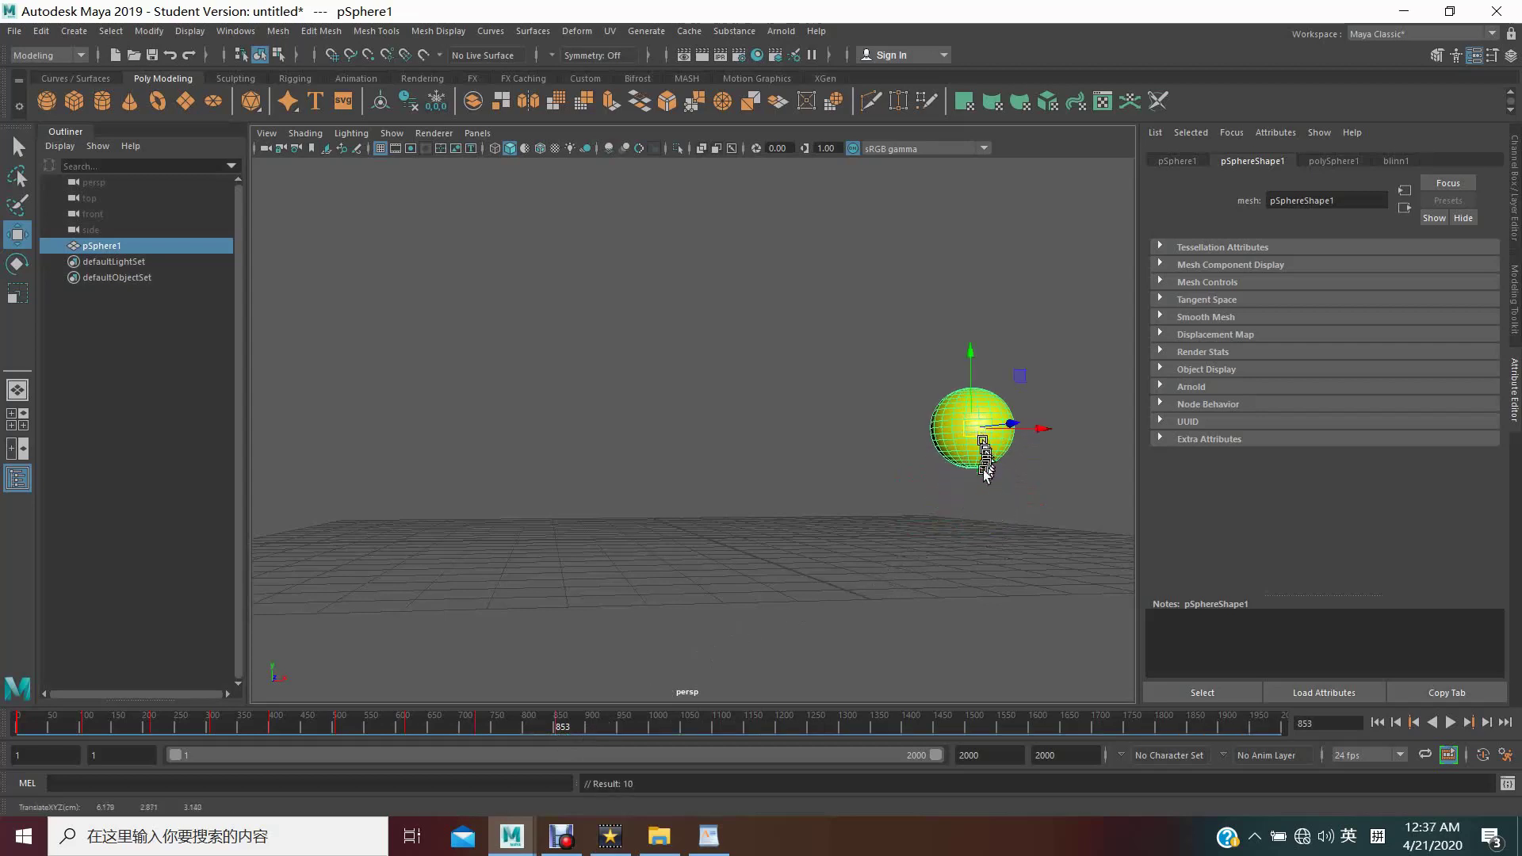
click(647, 724)
drag(978, 433, 982, 354)
click(731, 723)
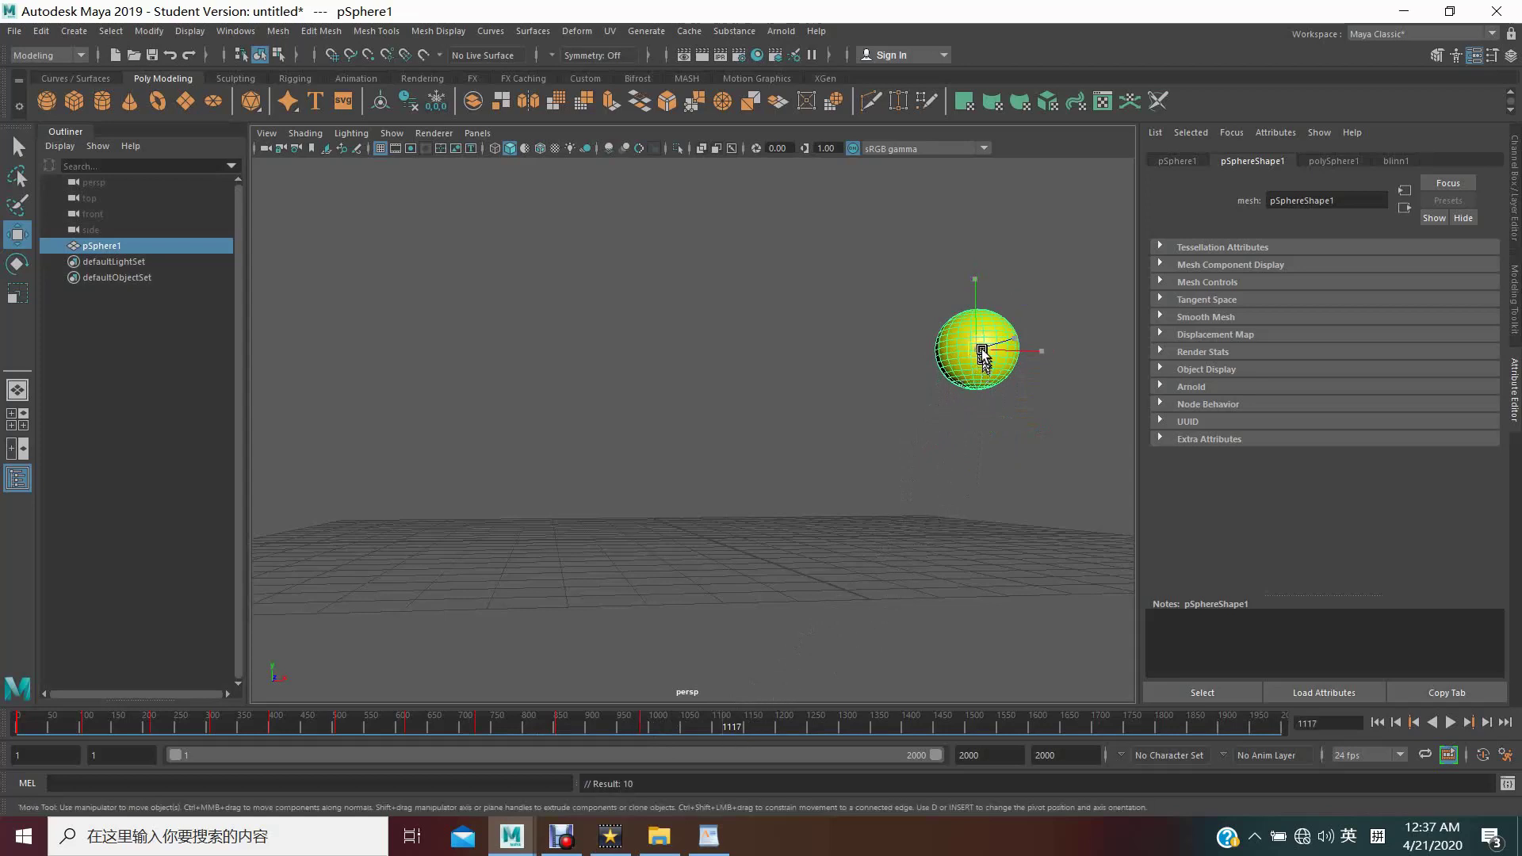
drag(982, 354, 980, 269)
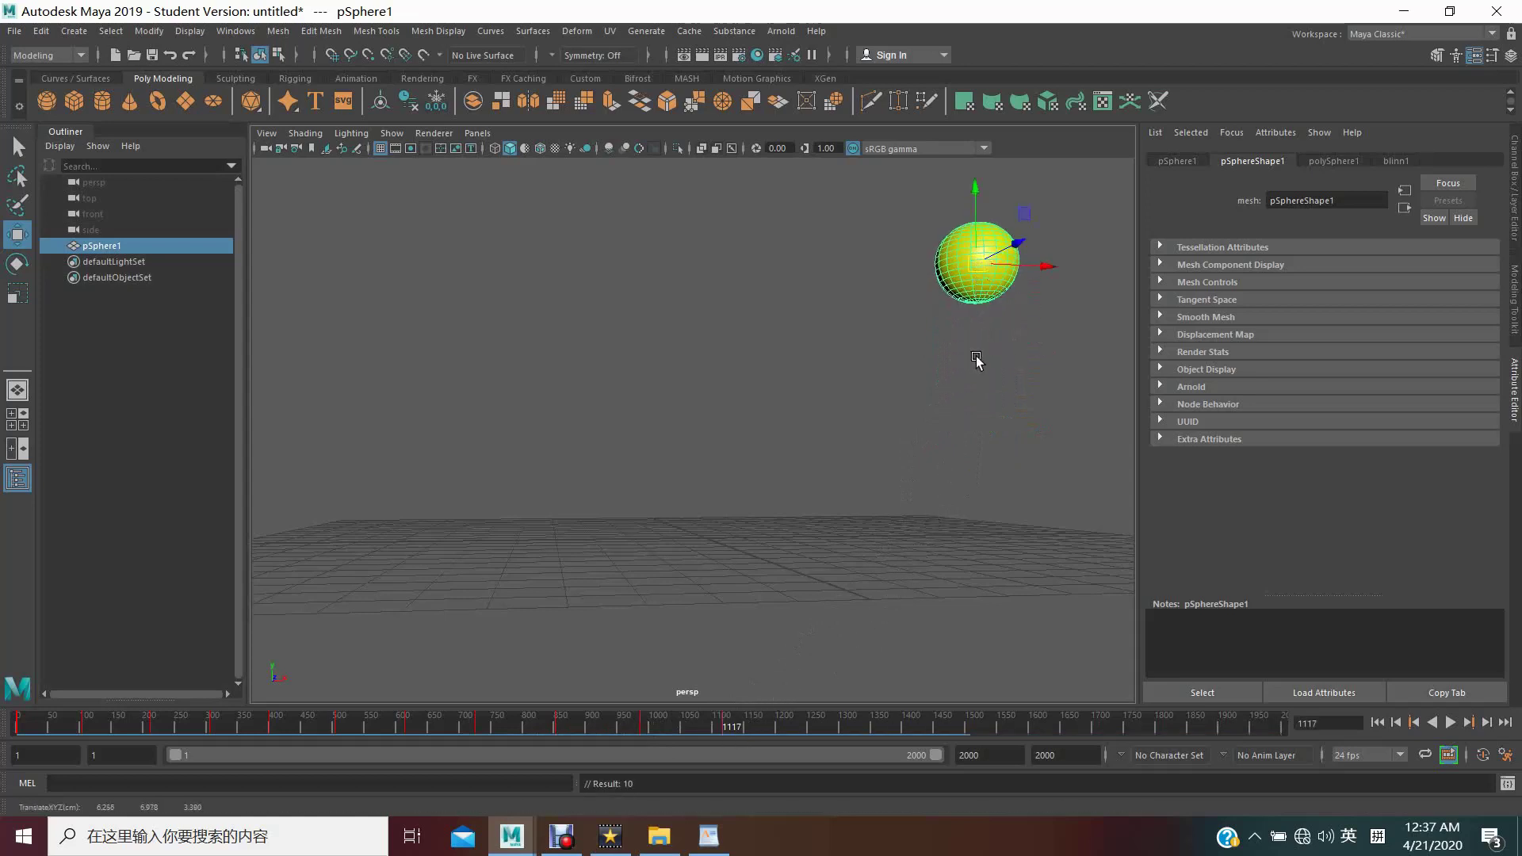
Lower the sphere back toward the grid in three keyed positions from frame 1229 to frame 1493
click(802, 723)
drag(982, 274, 986, 365)
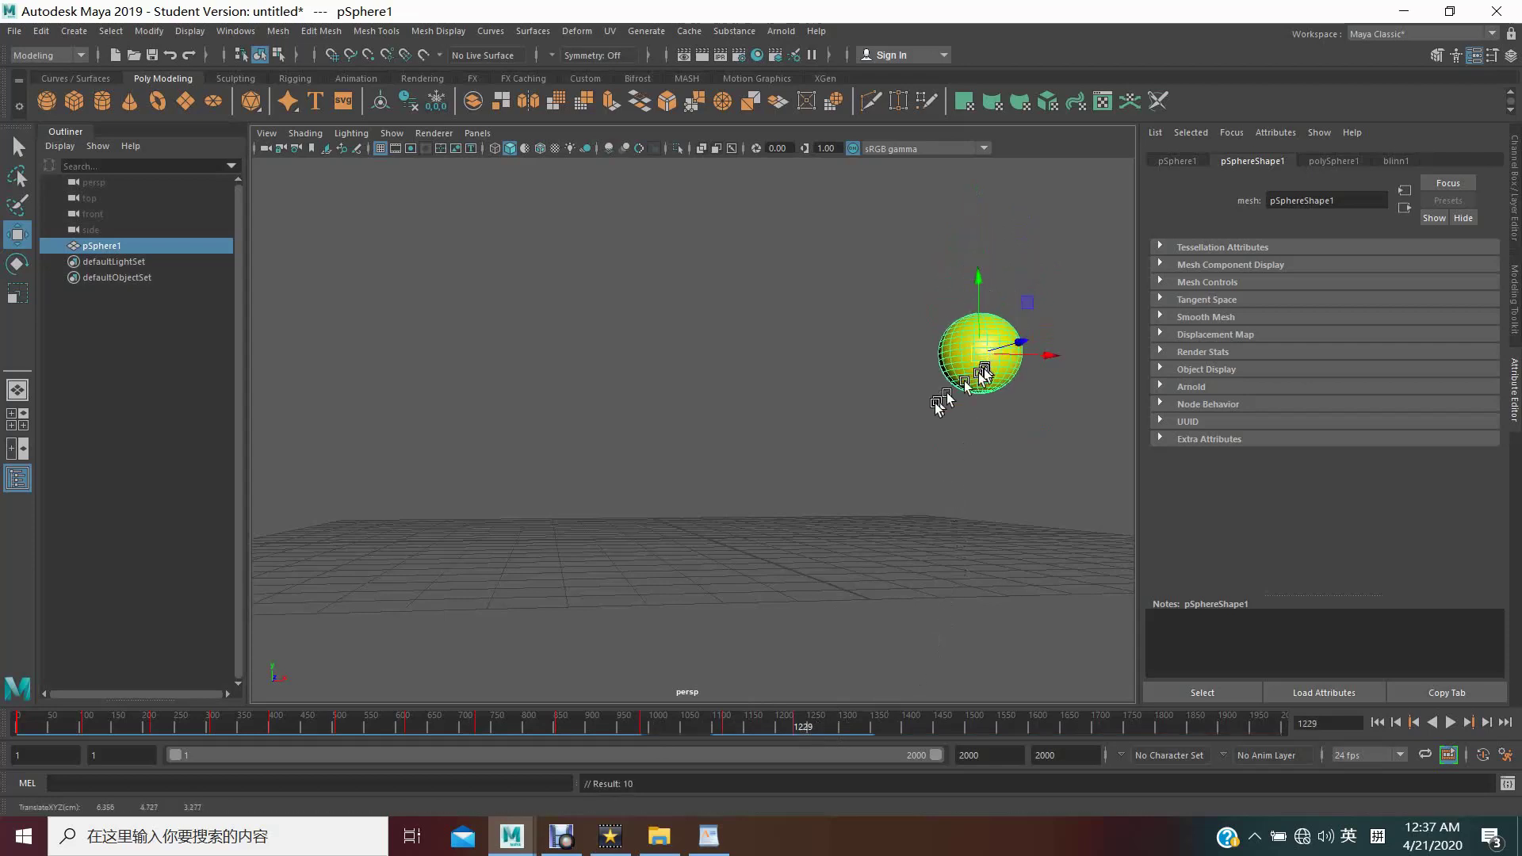
click(867, 726)
drag(981, 365, 985, 424)
click(961, 725)
drag(984, 417, 993, 490)
key(s)
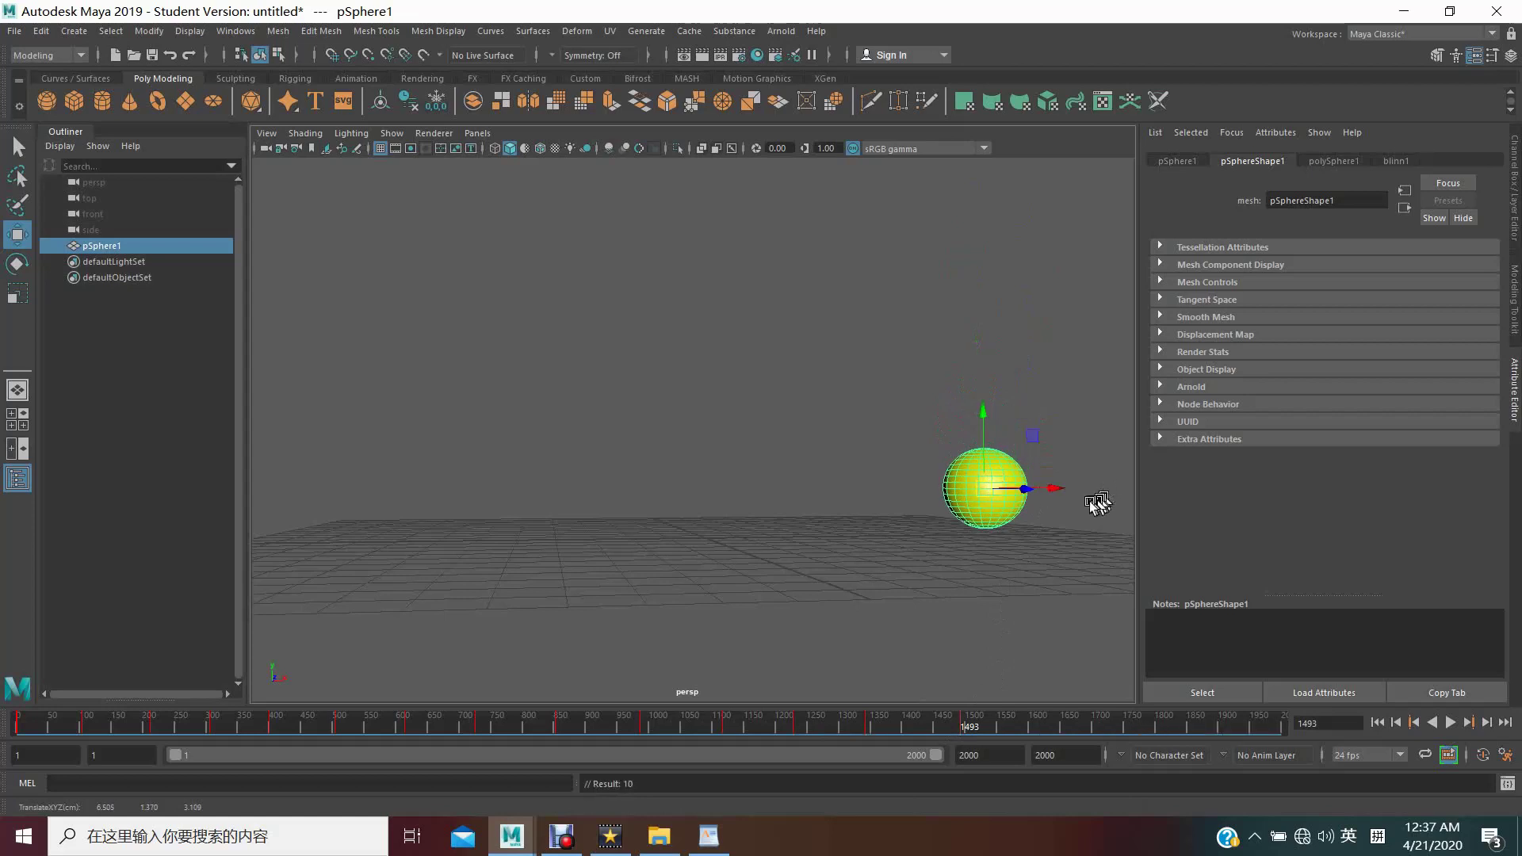
Move the sphere left, low above the grid, at frames 1632 and 1751, keying each position
click(1056, 725)
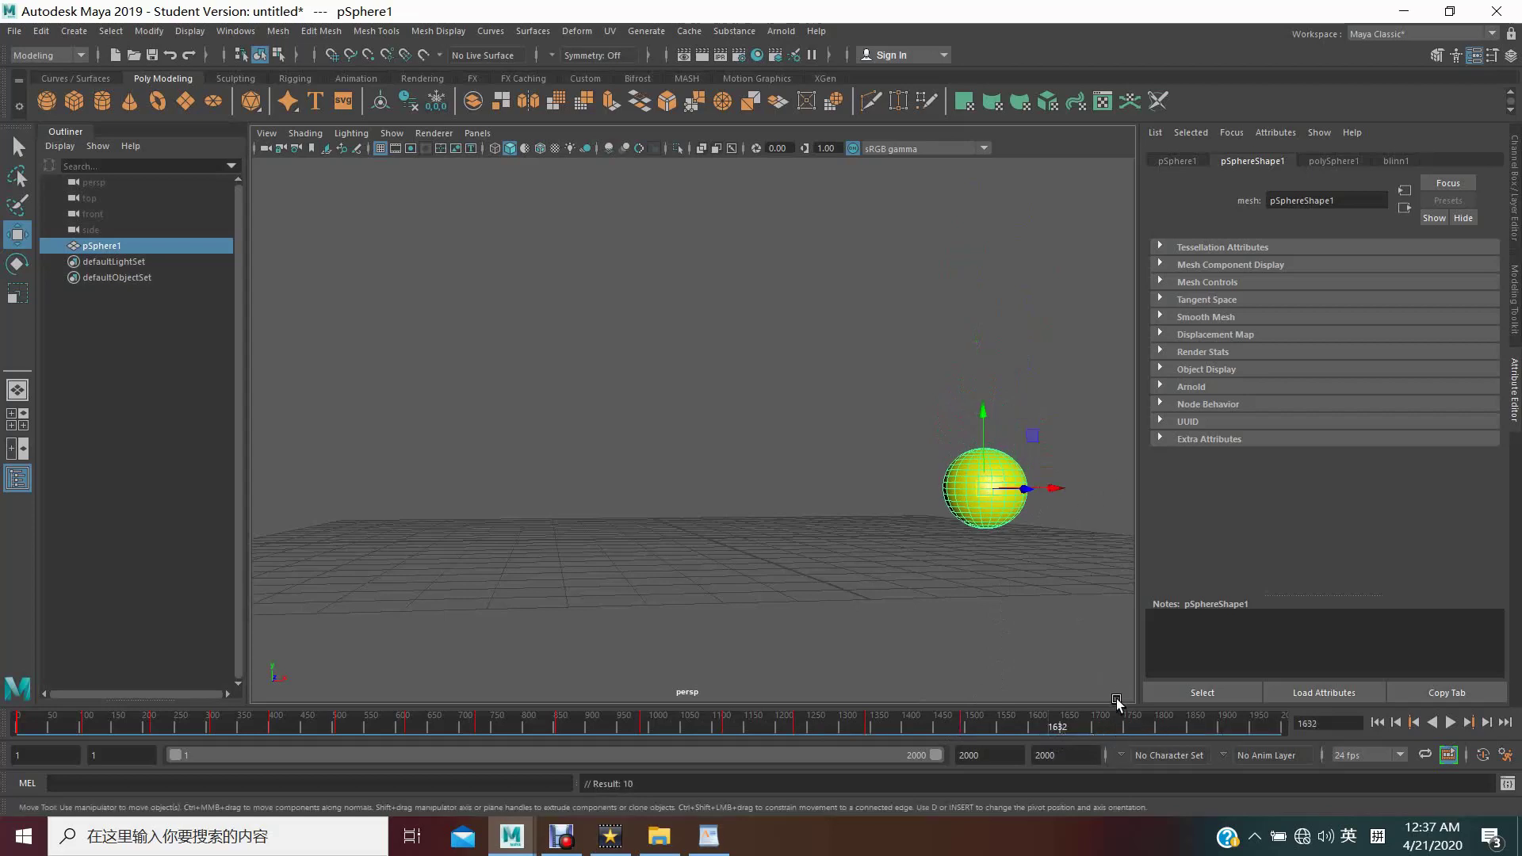
middle_drag(987, 499, 875, 493)
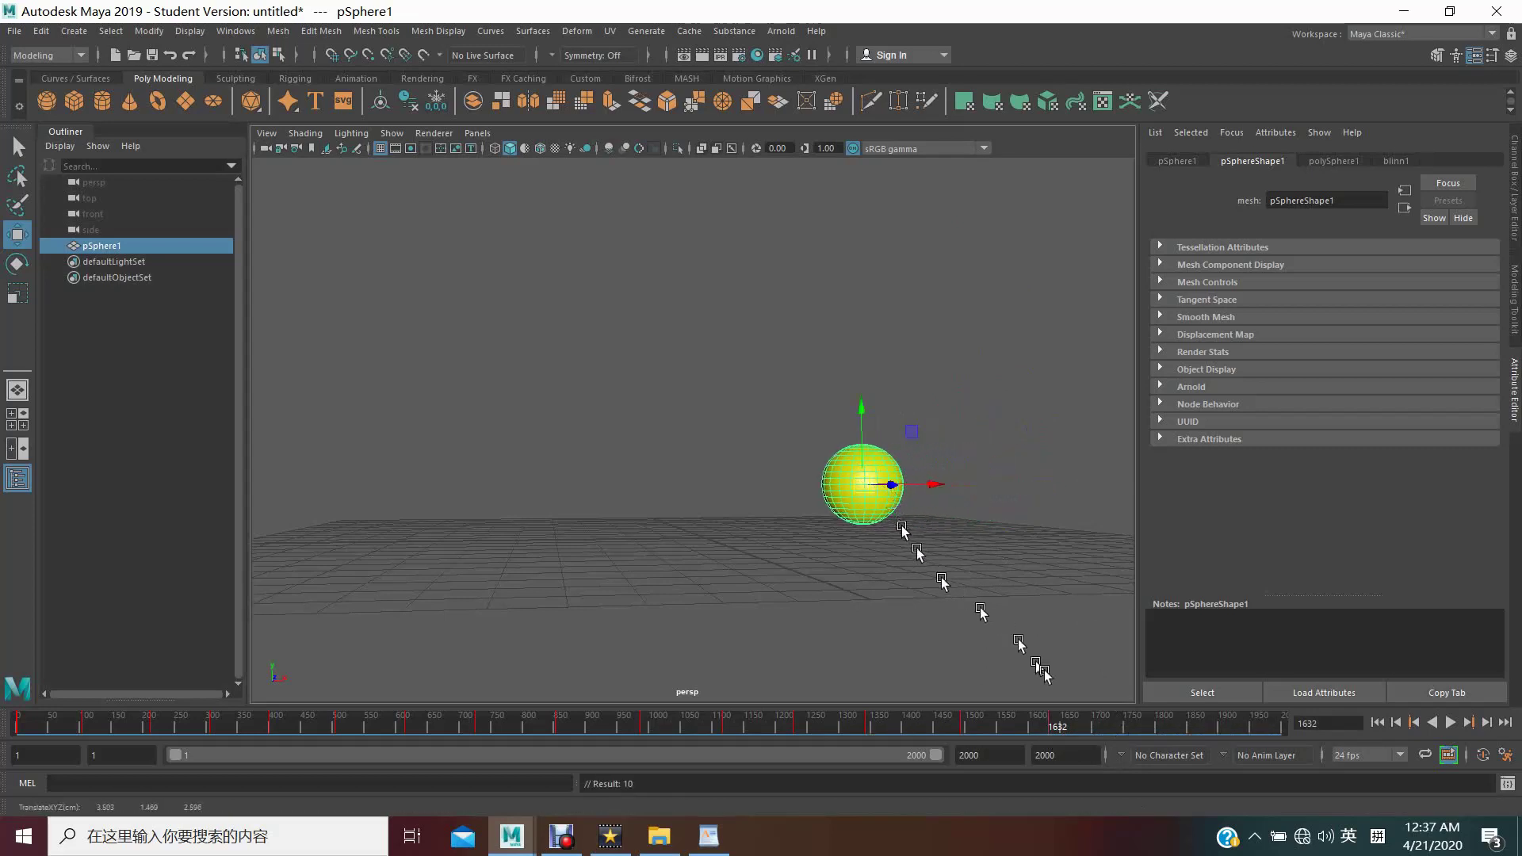
click(1124, 726)
drag(862, 485, 709, 483)
key(s)
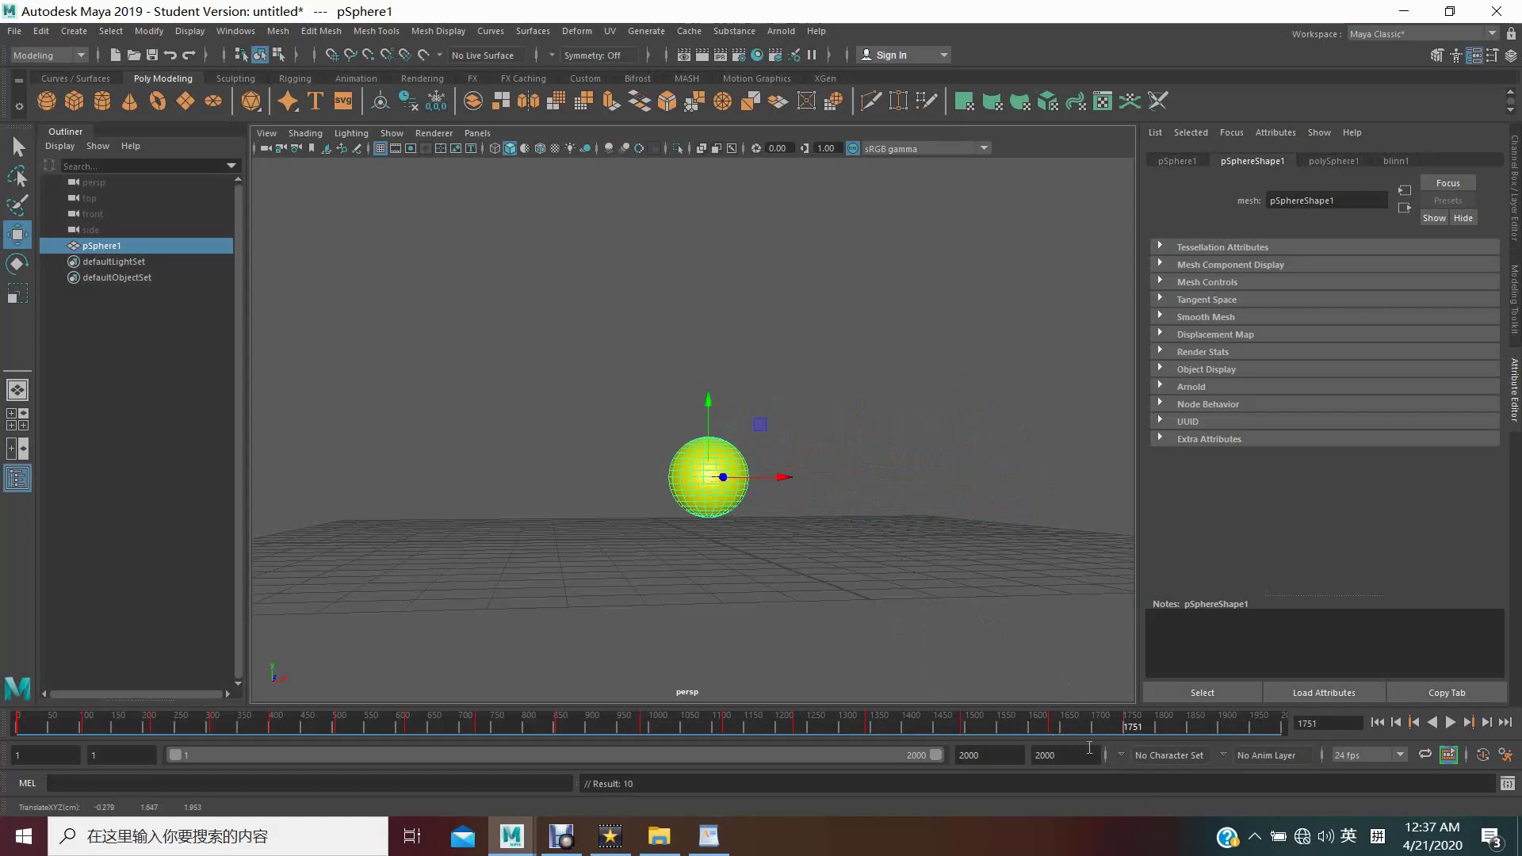
Move the sphere diagonally up and left toward its starting point at frames 1889 and 1984
click(1219, 724)
drag(719, 486, 547, 412)
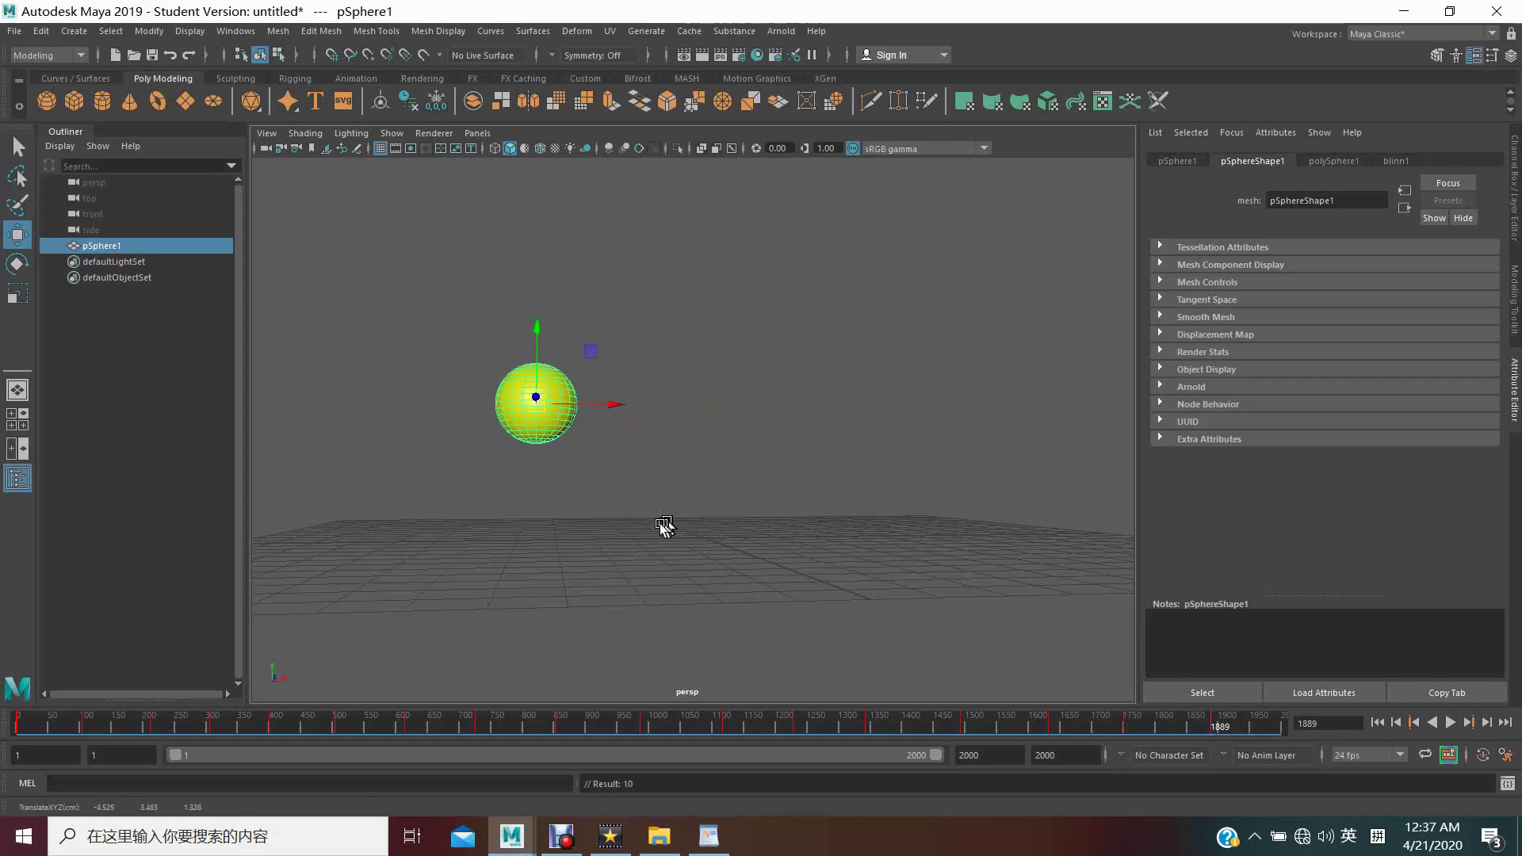
click(1271, 730)
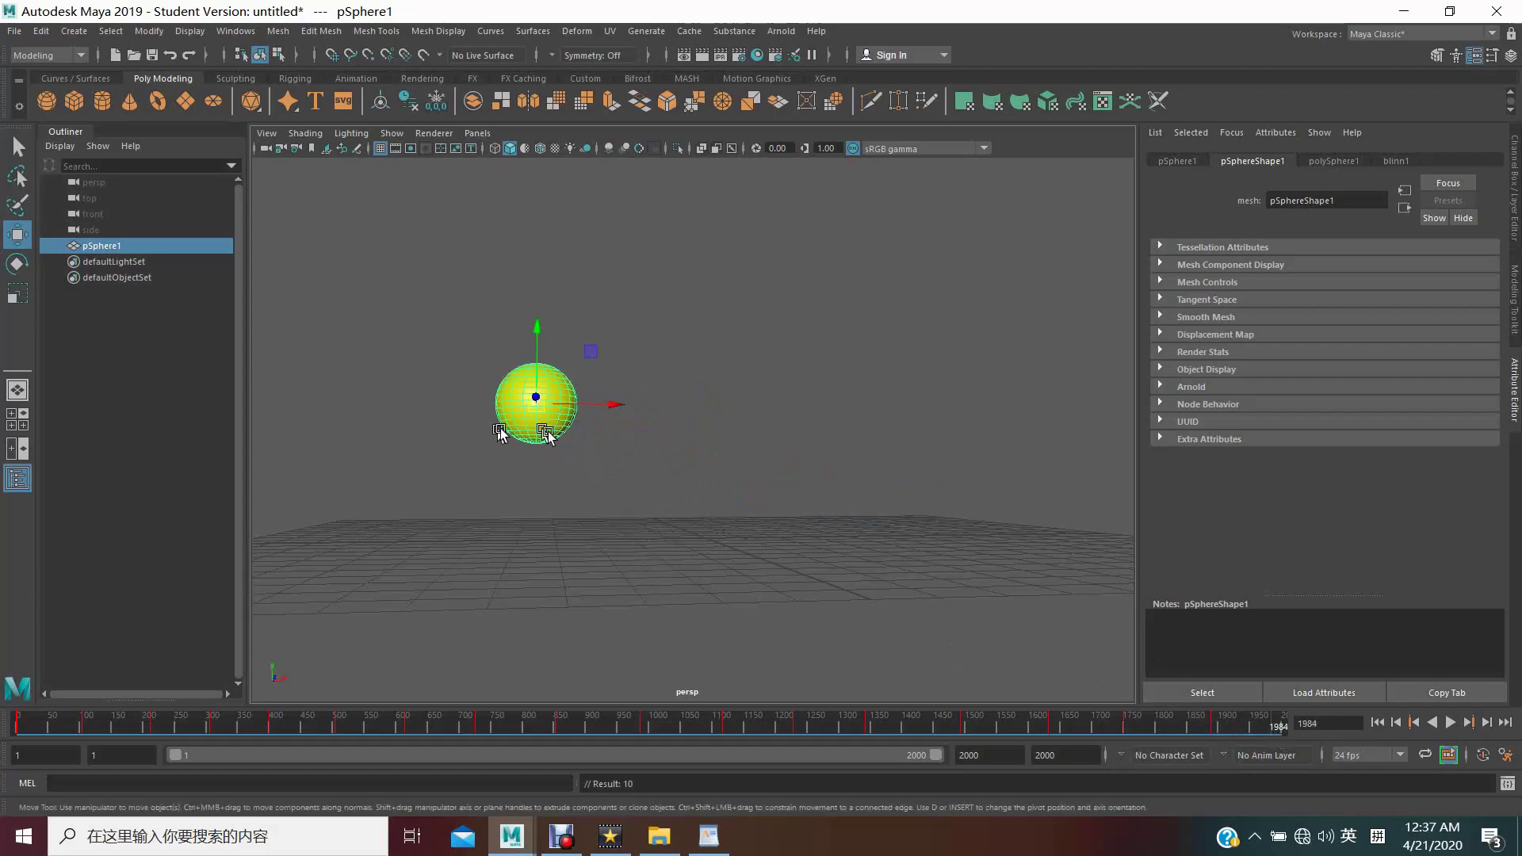
drag(546, 414, 415, 325)
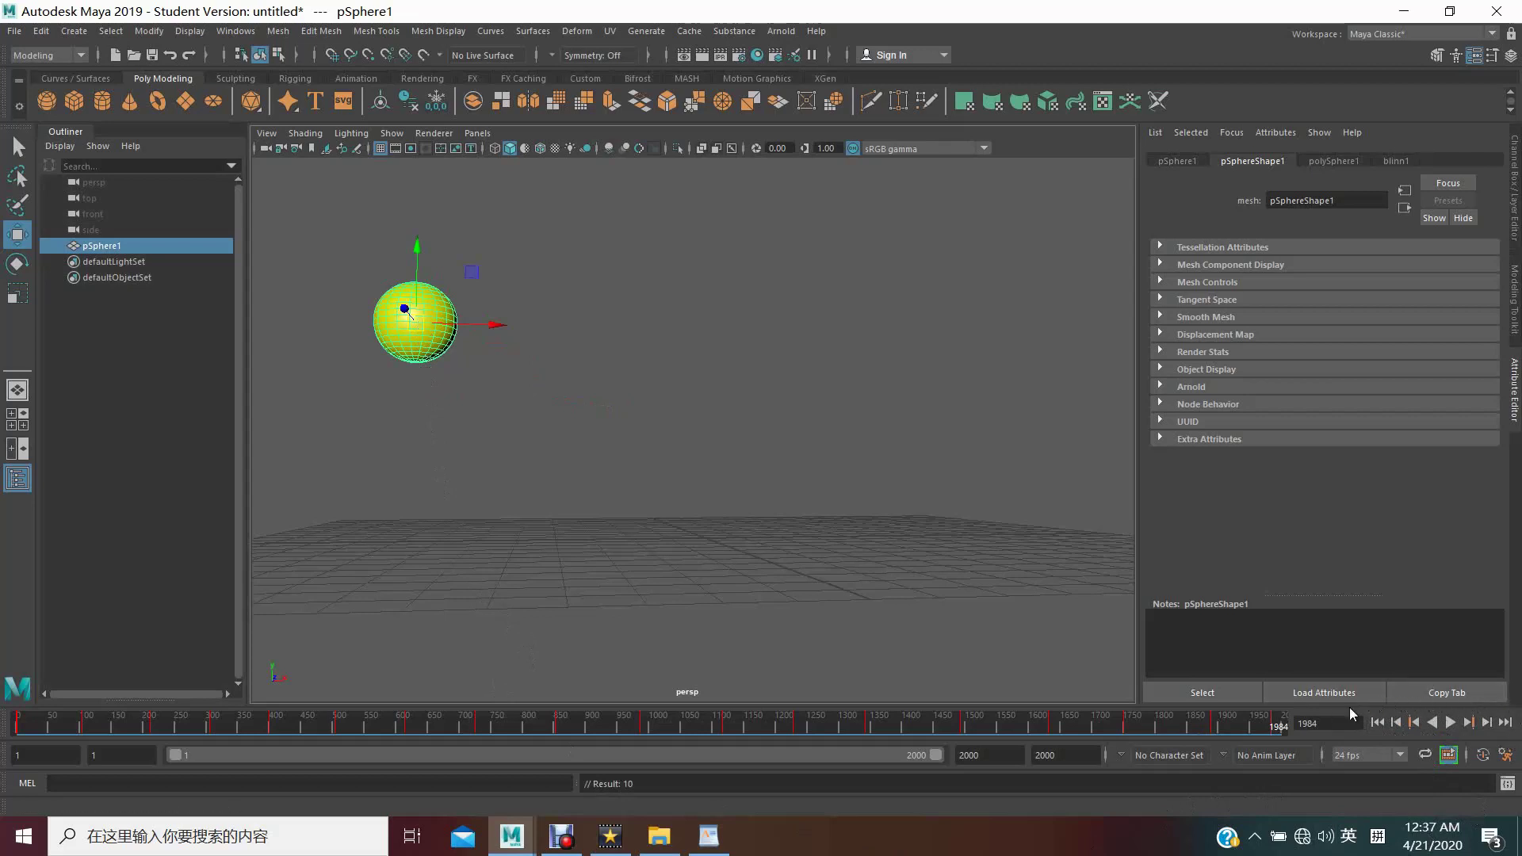
Play back the sphere's animation through the timeline and stop it
click(1449, 723)
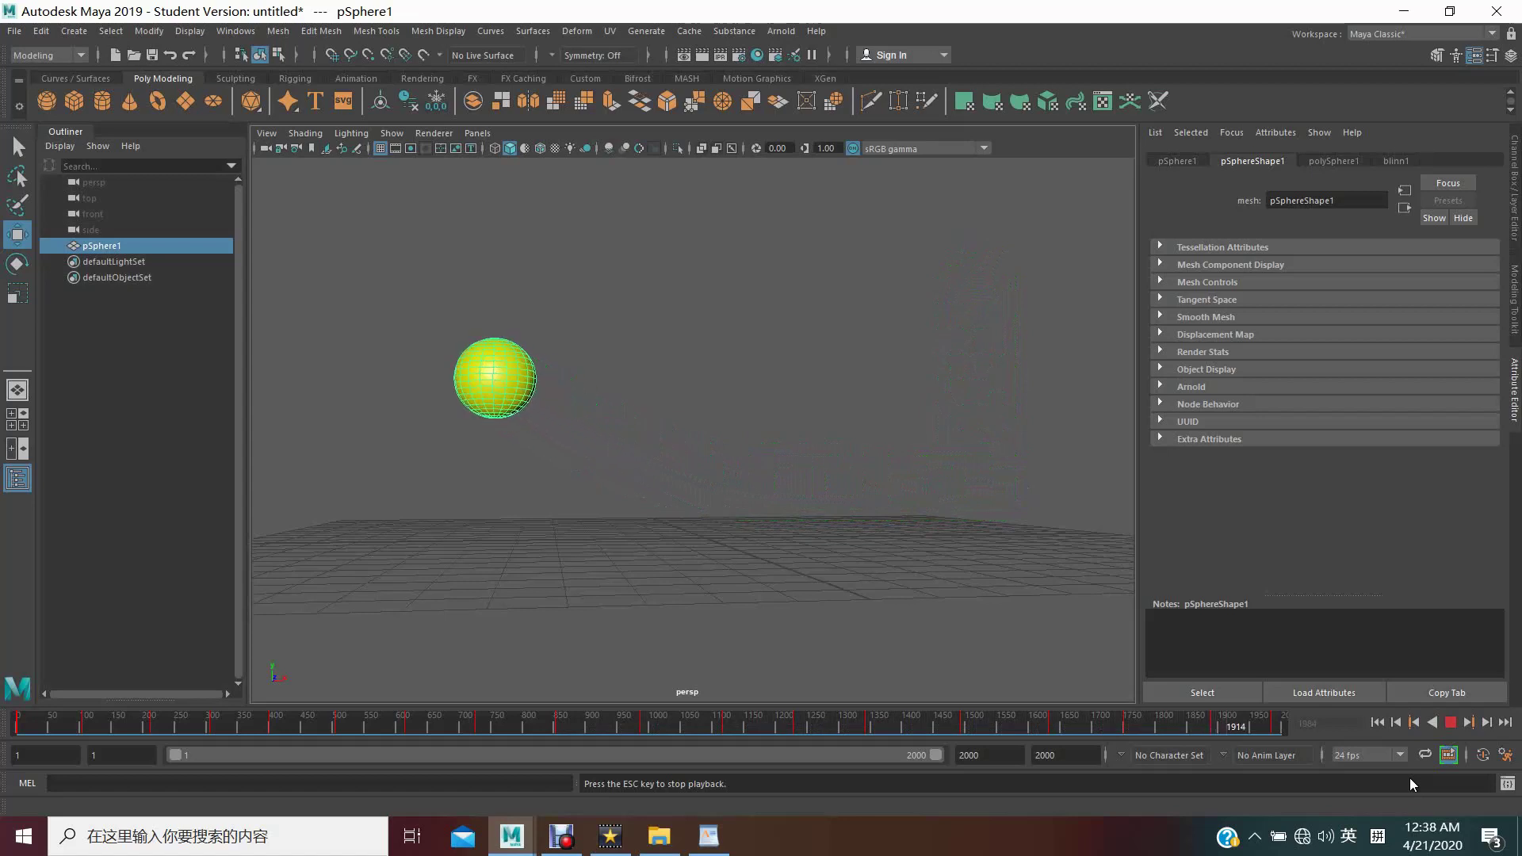
click(1450, 722)
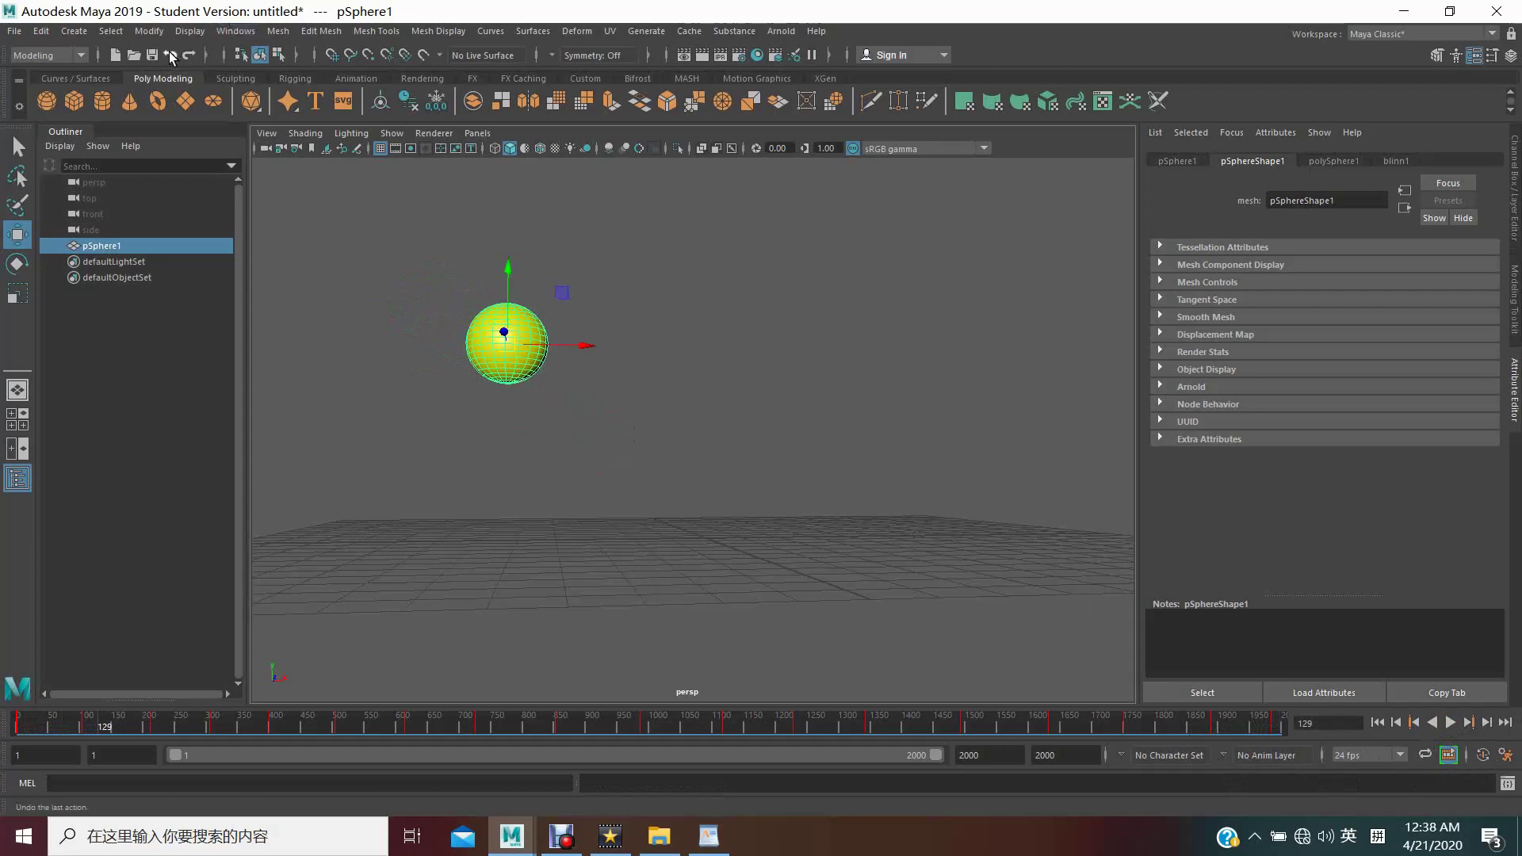
Undo the sphere's moves and keyframes step by step, back to its first move at frame 105
click(169, 52)
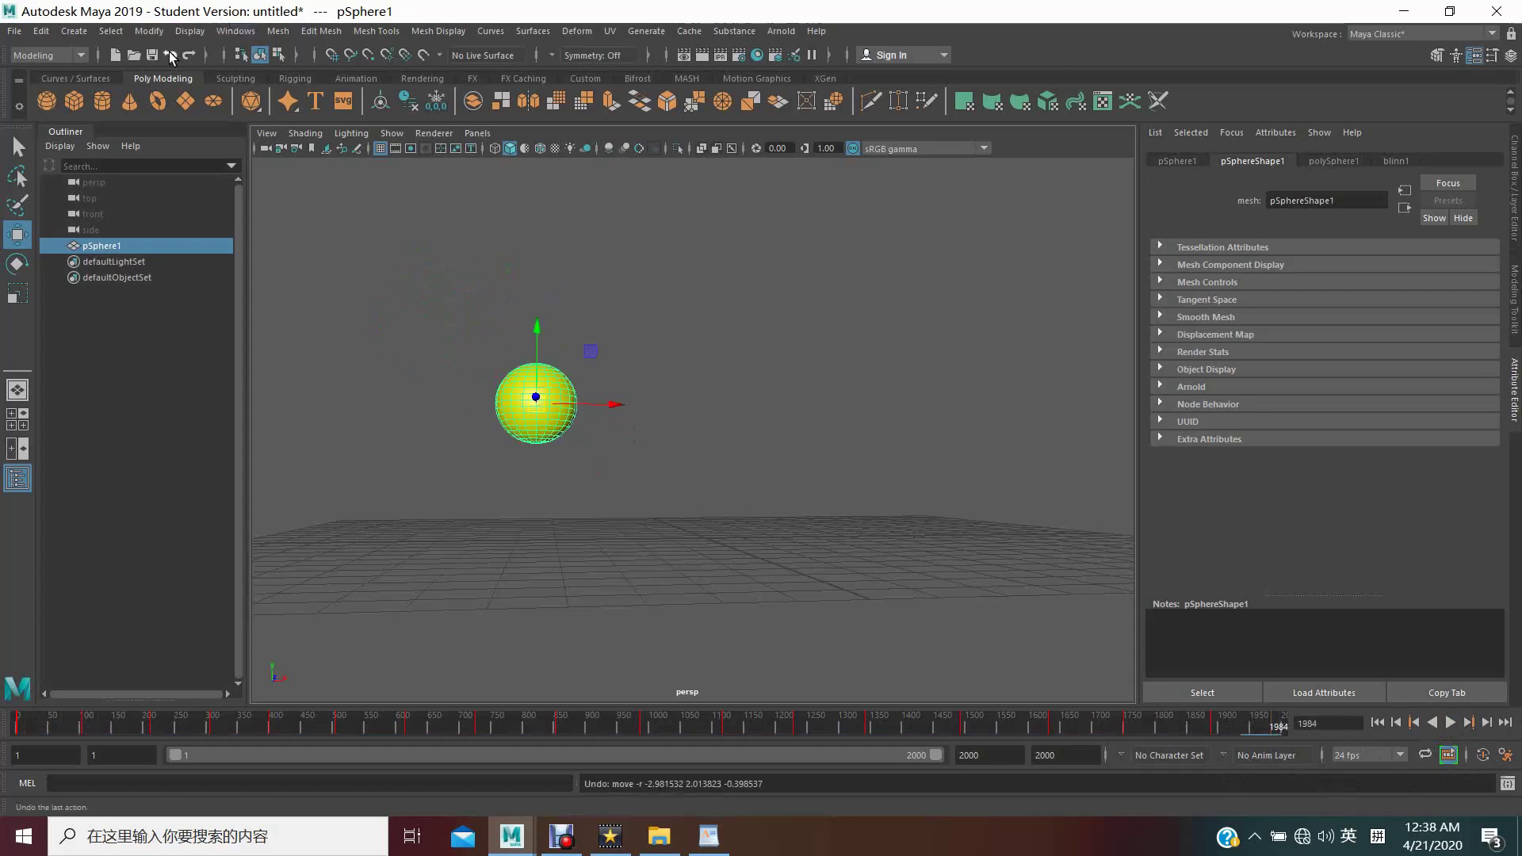
click(169, 53)
click(169, 53)
click(169, 52)
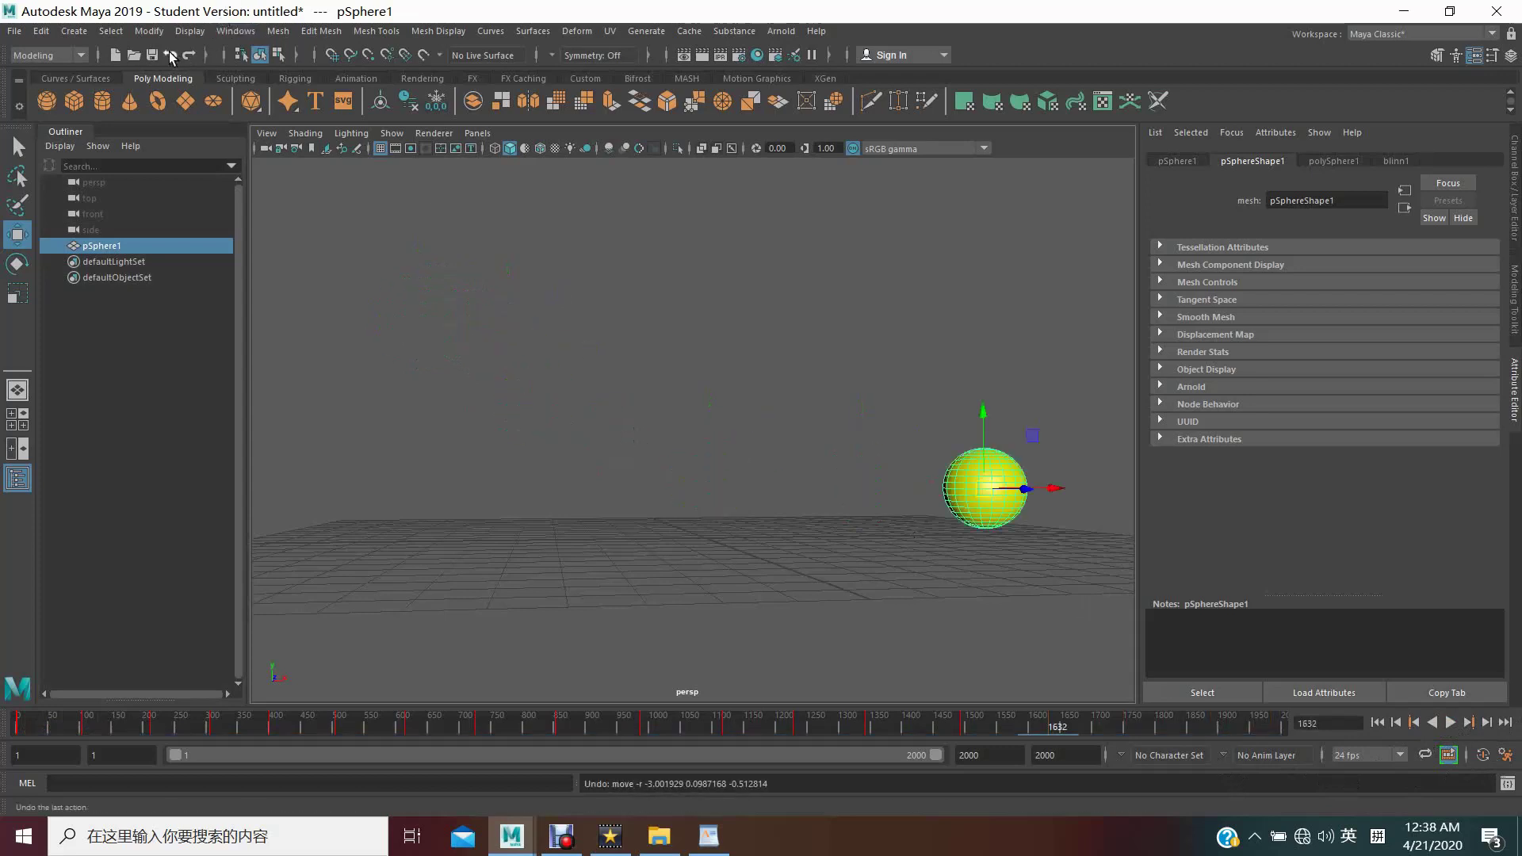
click(168, 52)
click(169, 52)
click(169, 52)
click(169, 52)
click(169, 52)
click(169, 52)
click(169, 53)
click(169, 53)
click(169, 52)
click(169, 53)
click(169, 52)
click(168, 53)
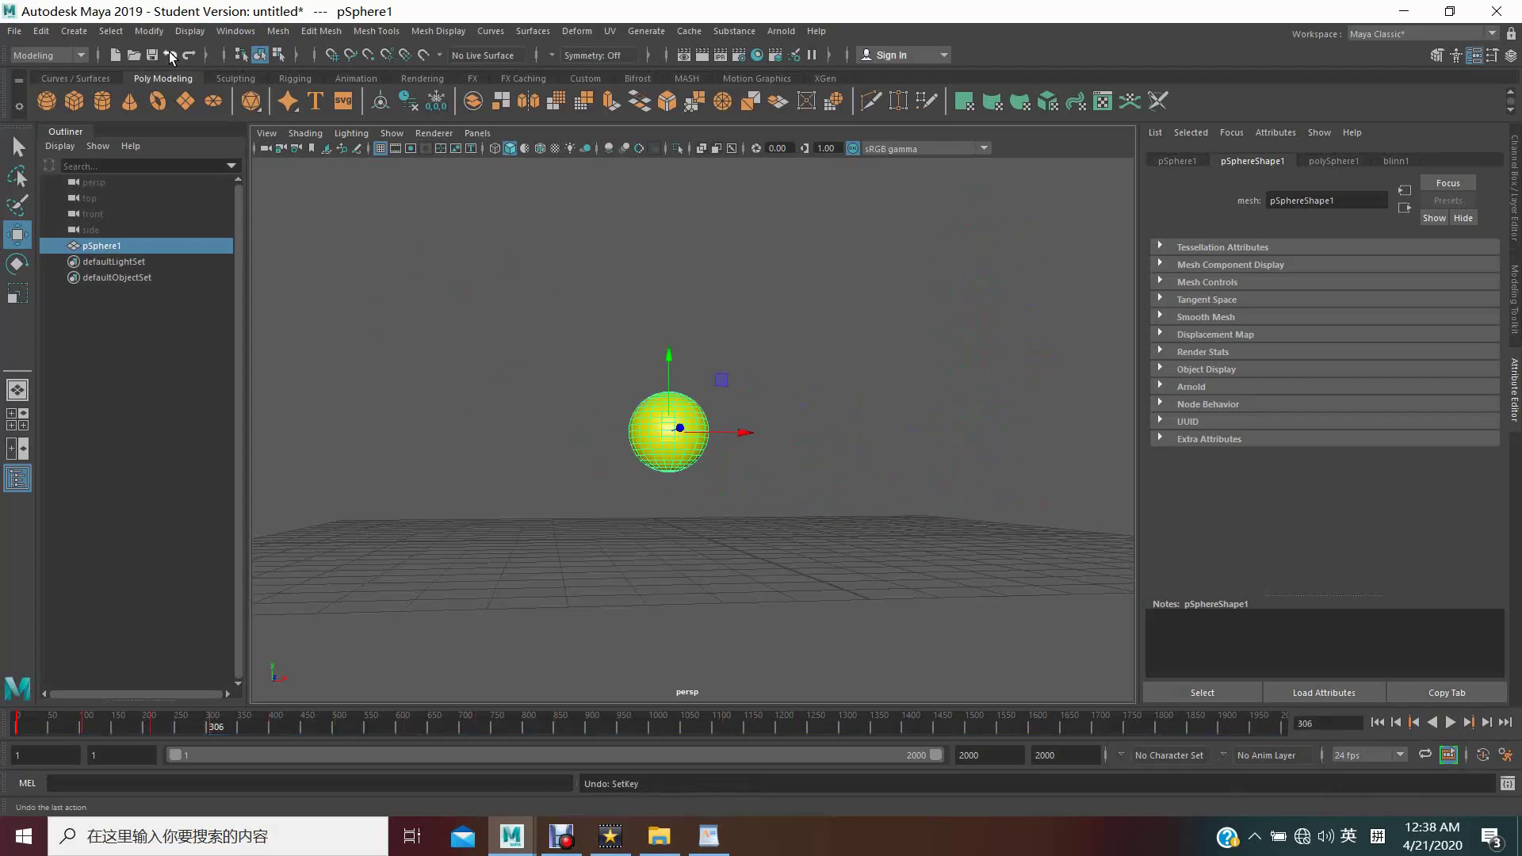
click(169, 52)
click(169, 53)
click(168, 53)
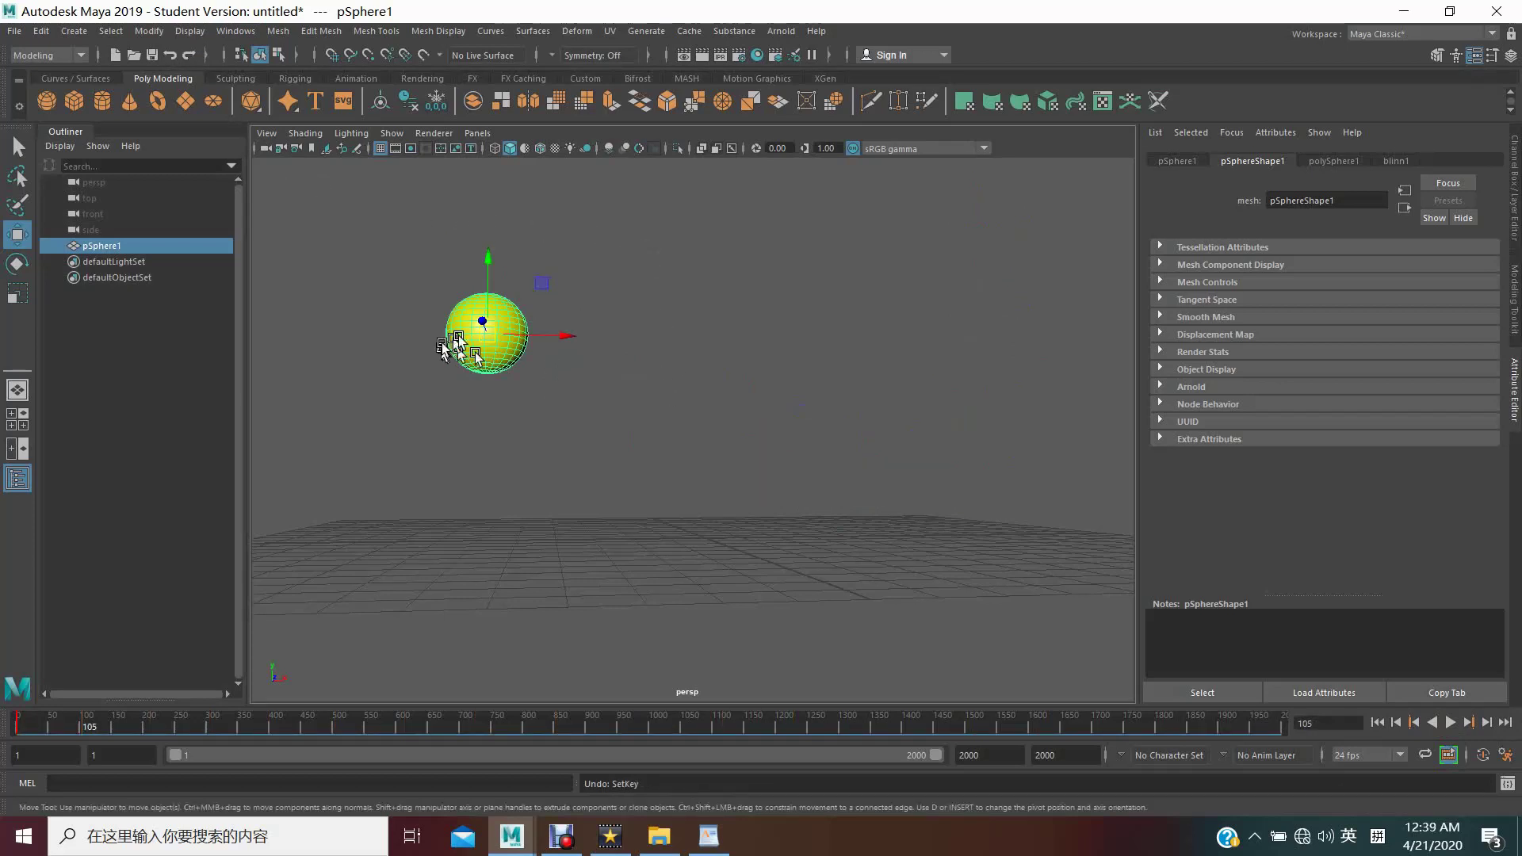
At frame 105, move the sphere down to the centre of the grid, at about 0.02, 0.83, 0.29 cm
drag(482, 331, 708, 523)
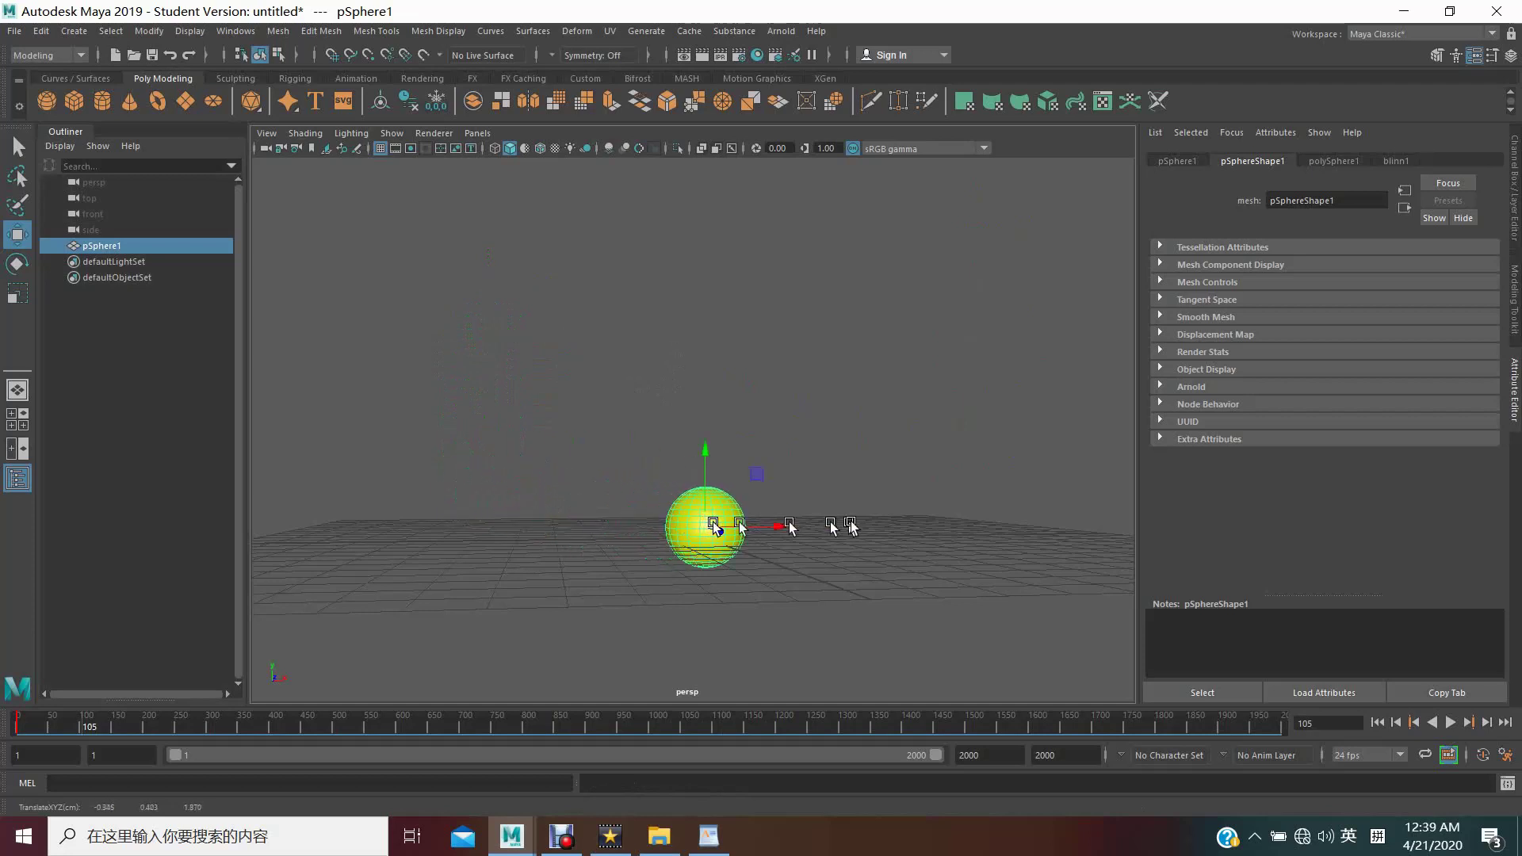
alt+drag(881, 488, 860, 591)
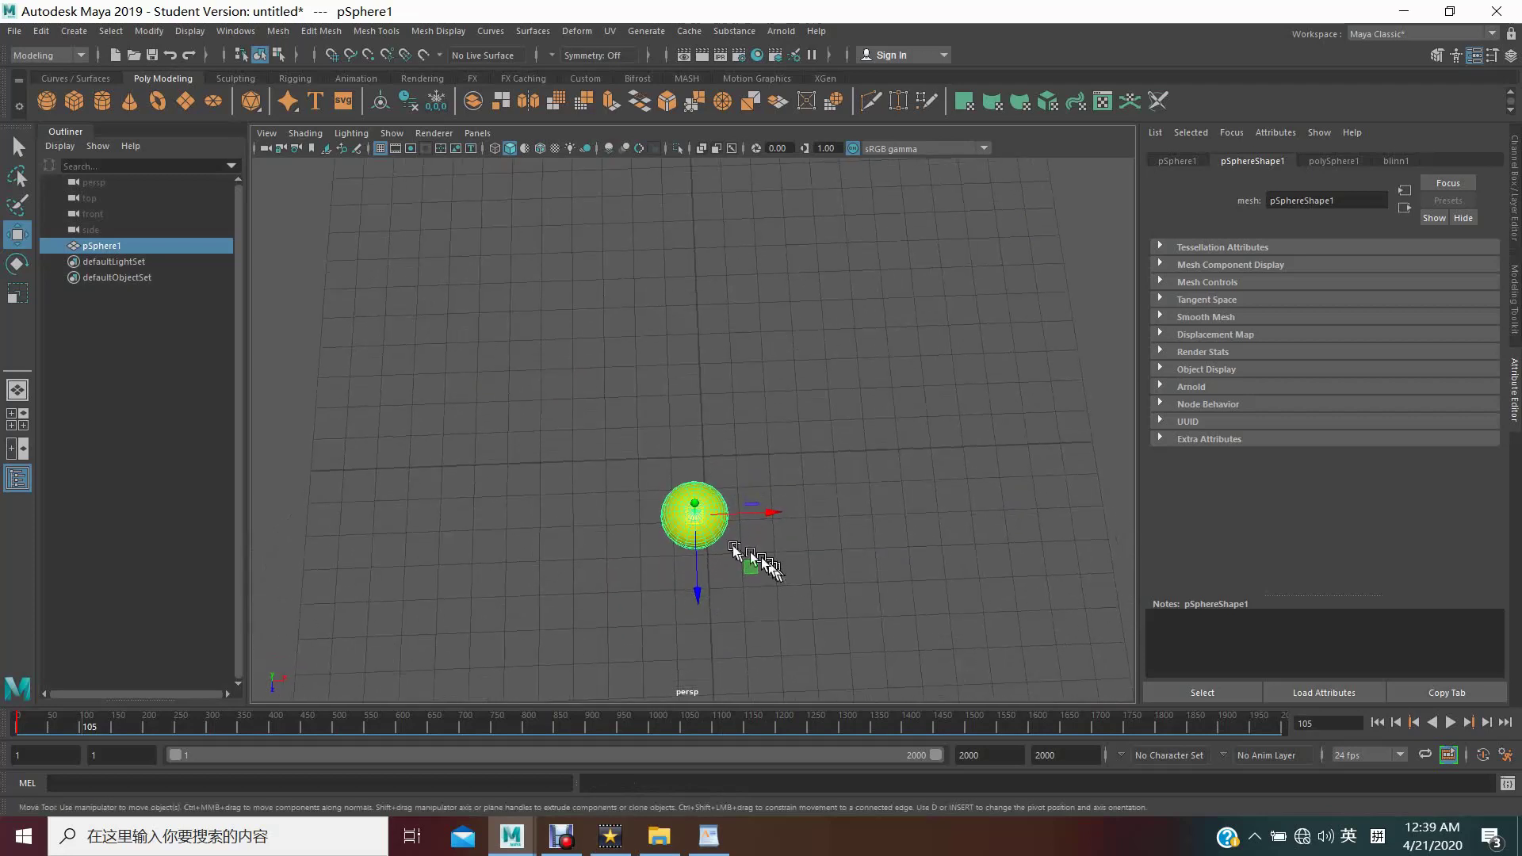
drag(697, 520, 707, 460)
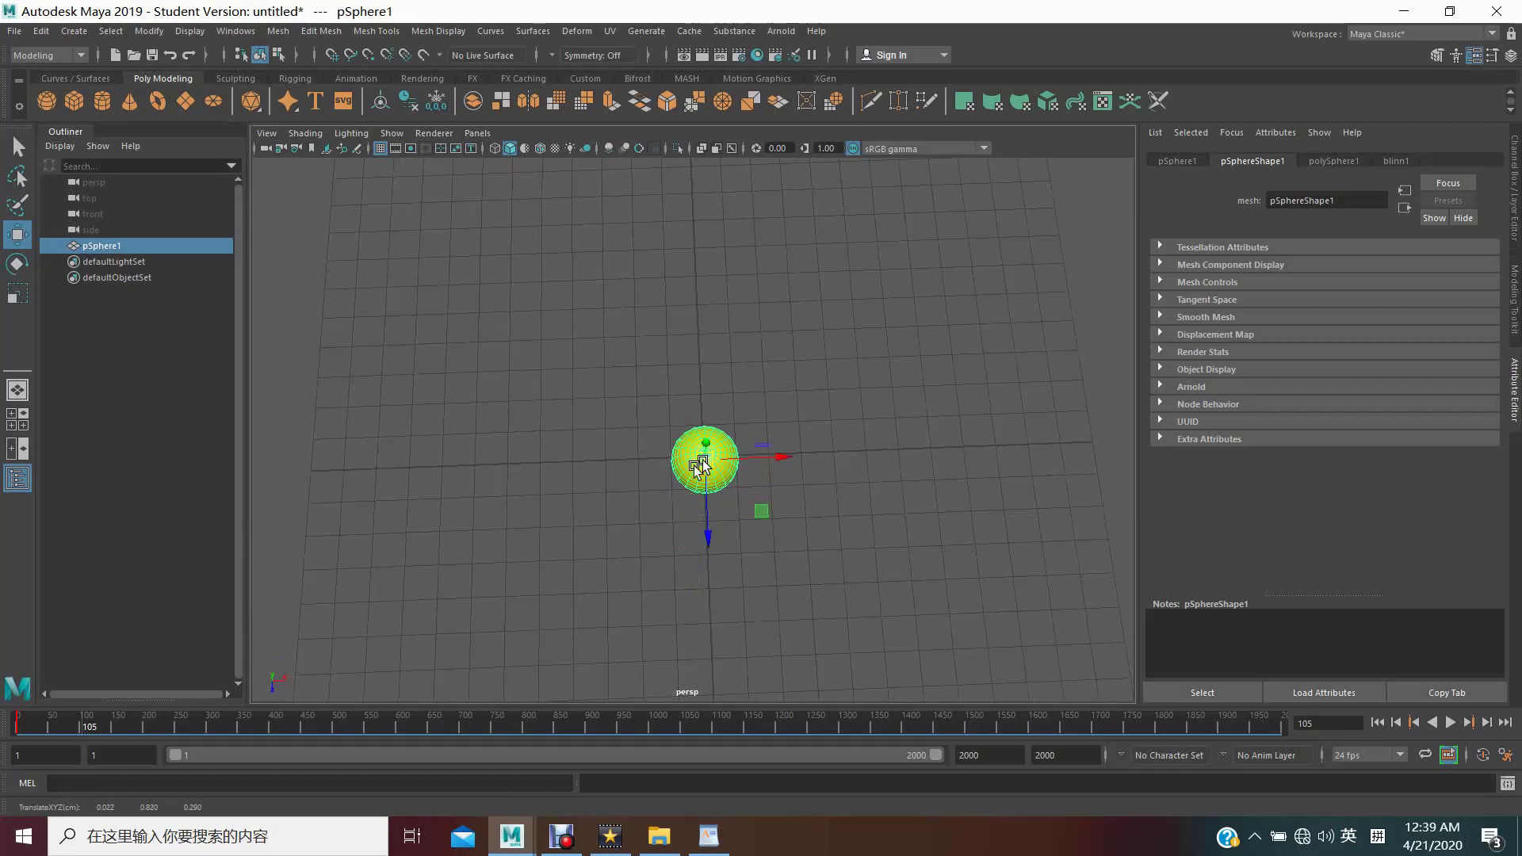
At frame 106, move the sphere just above and right of the grid's centre, at about 1.03, 8.07, 0.82 cm, and key it
click(89, 726)
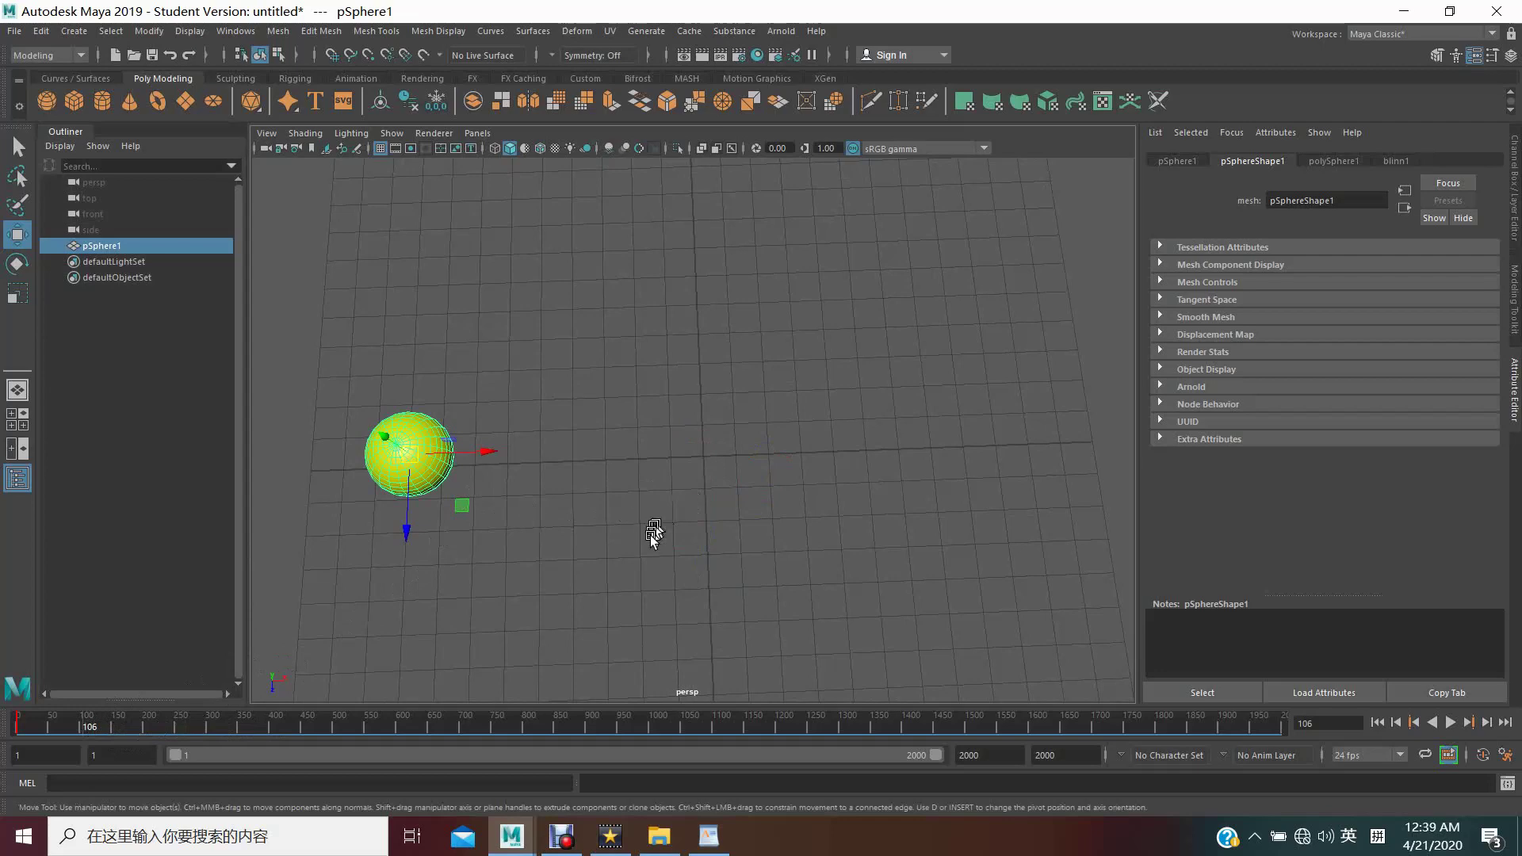
drag(413, 464, 713, 457)
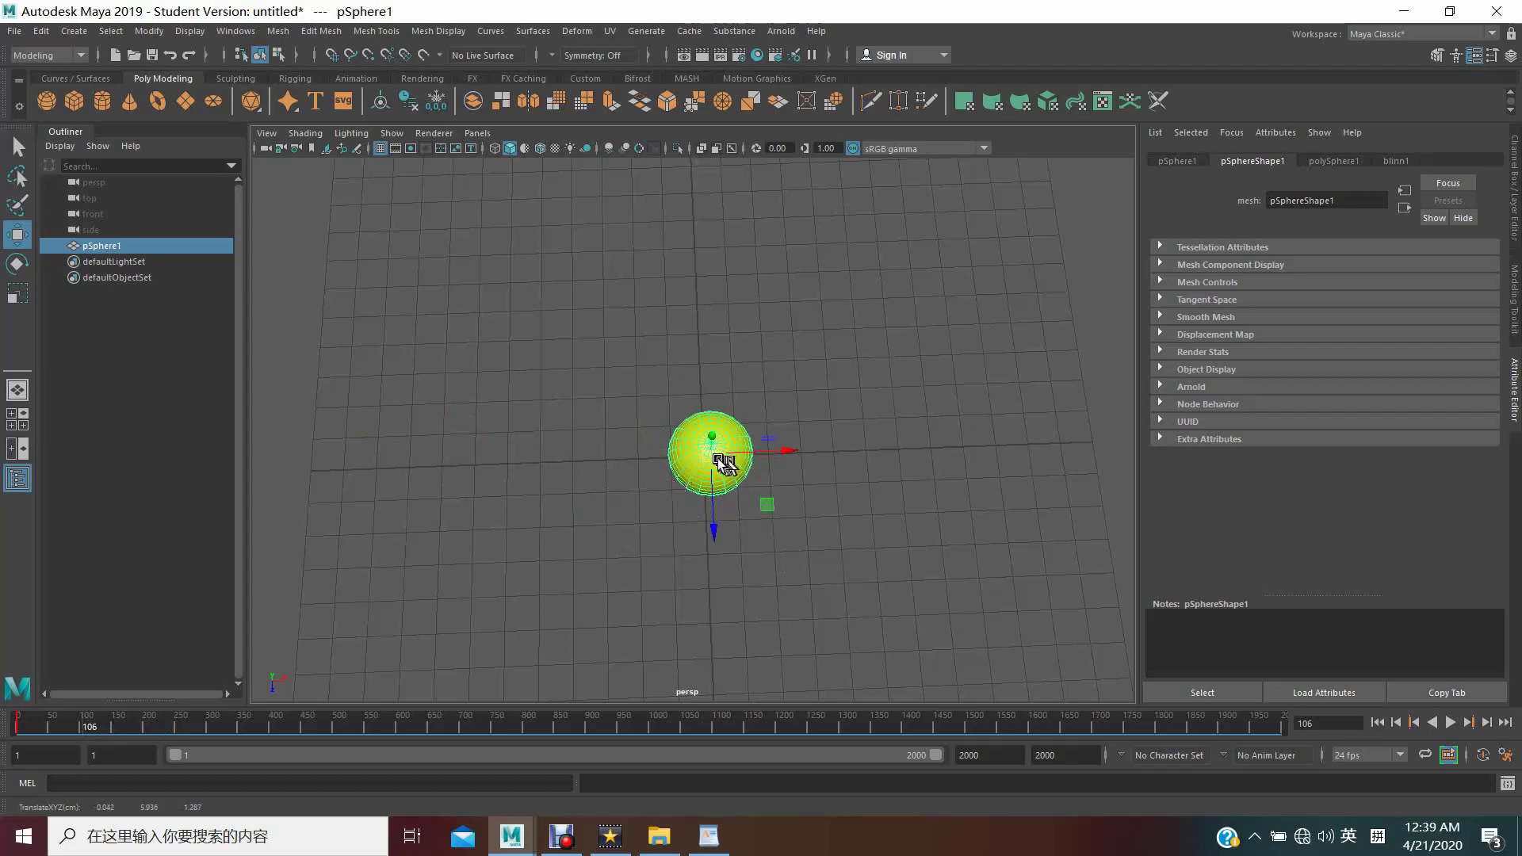
drag(714, 458, 749, 441)
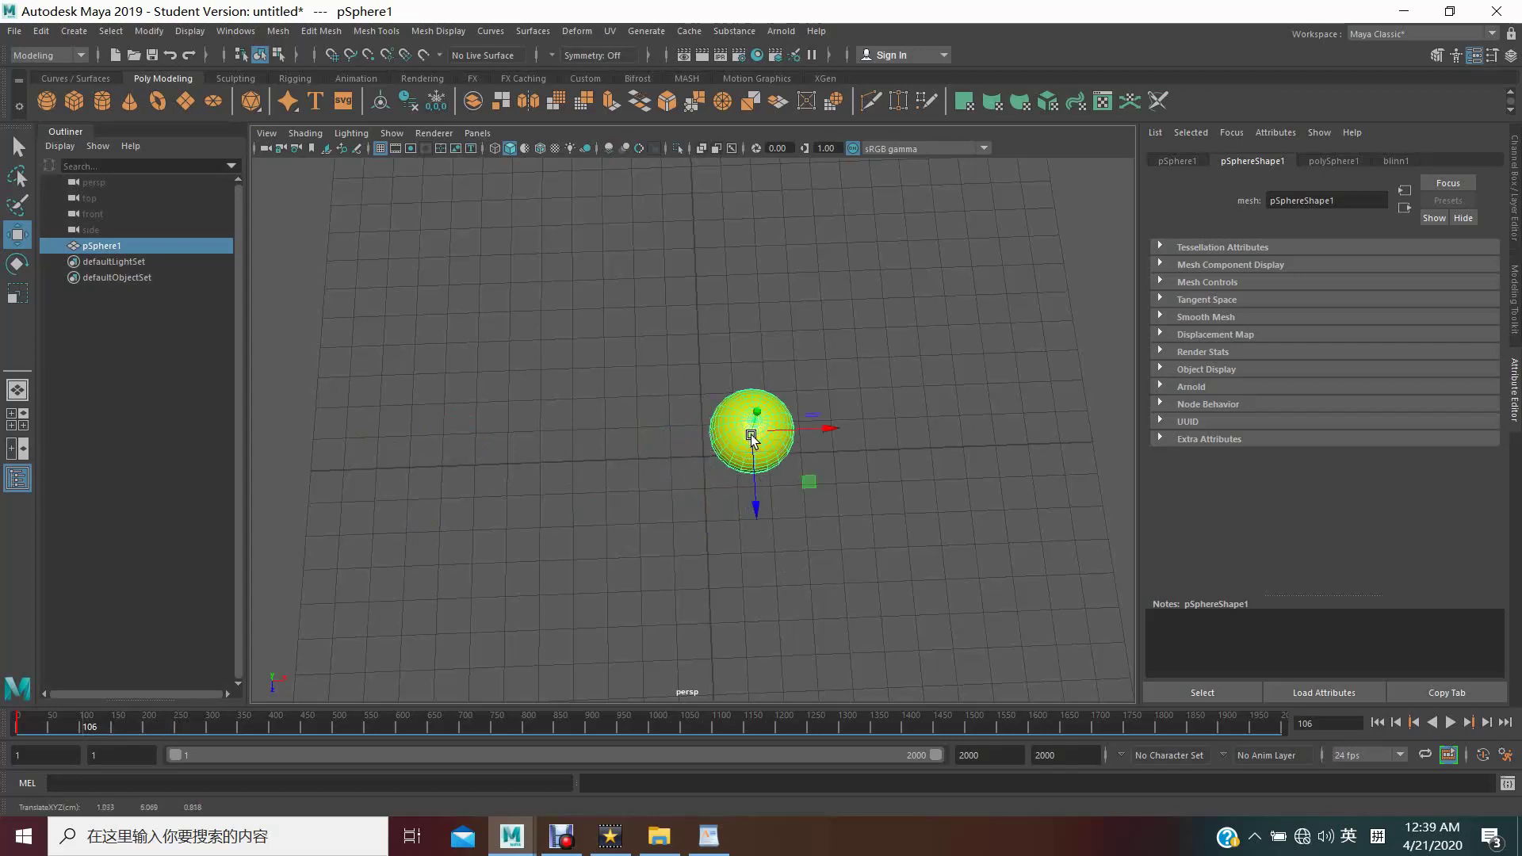
Move and key the sphere slightly upward at frame 209, and further up and left at frame 309
click(153, 727)
drag(761, 433, 754, 386)
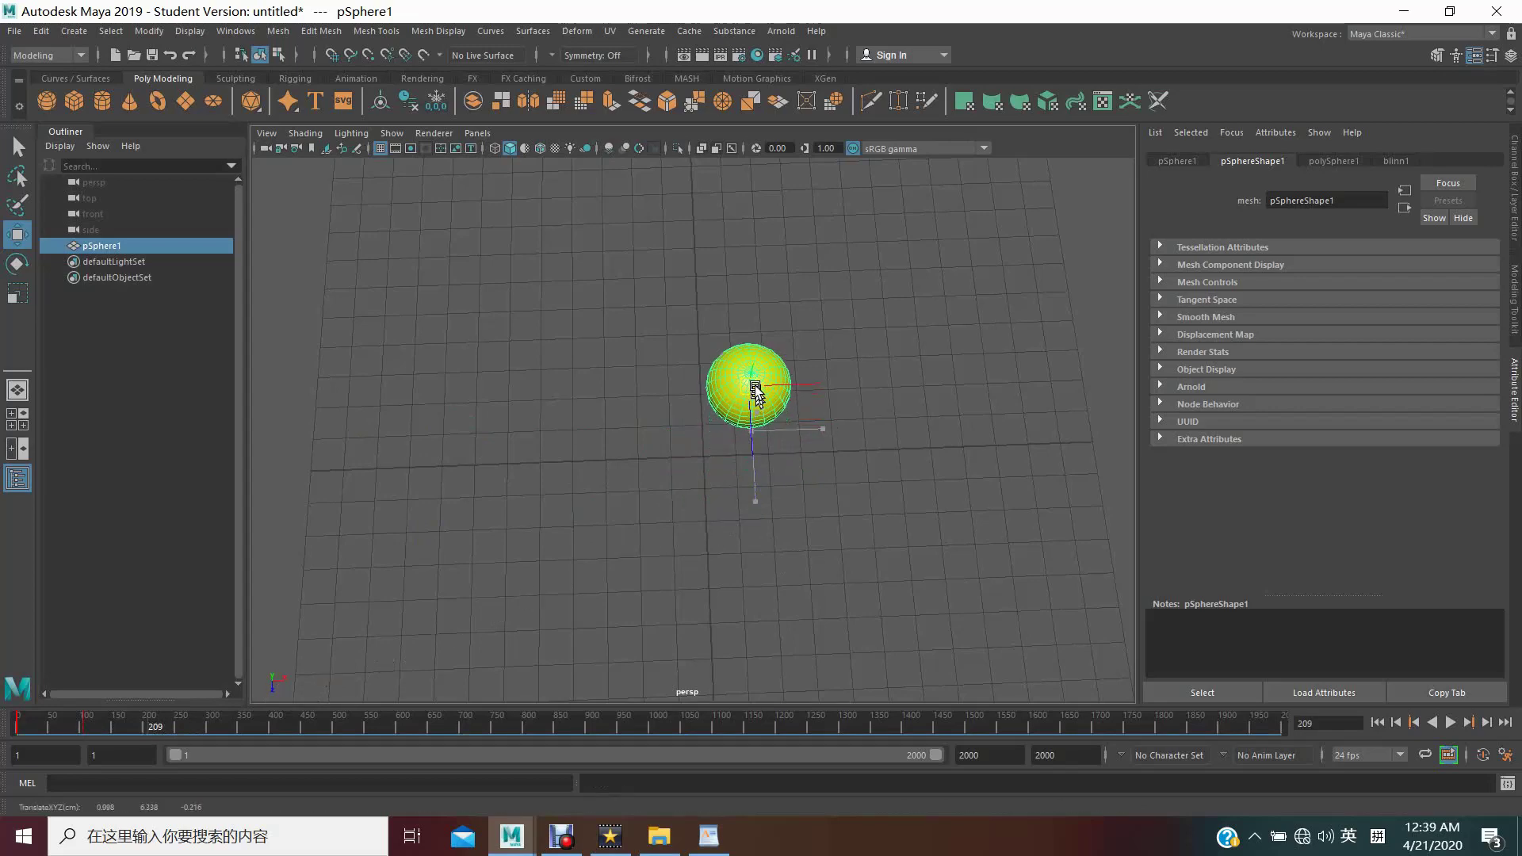
click(213, 727)
drag(761, 386, 694, 356)
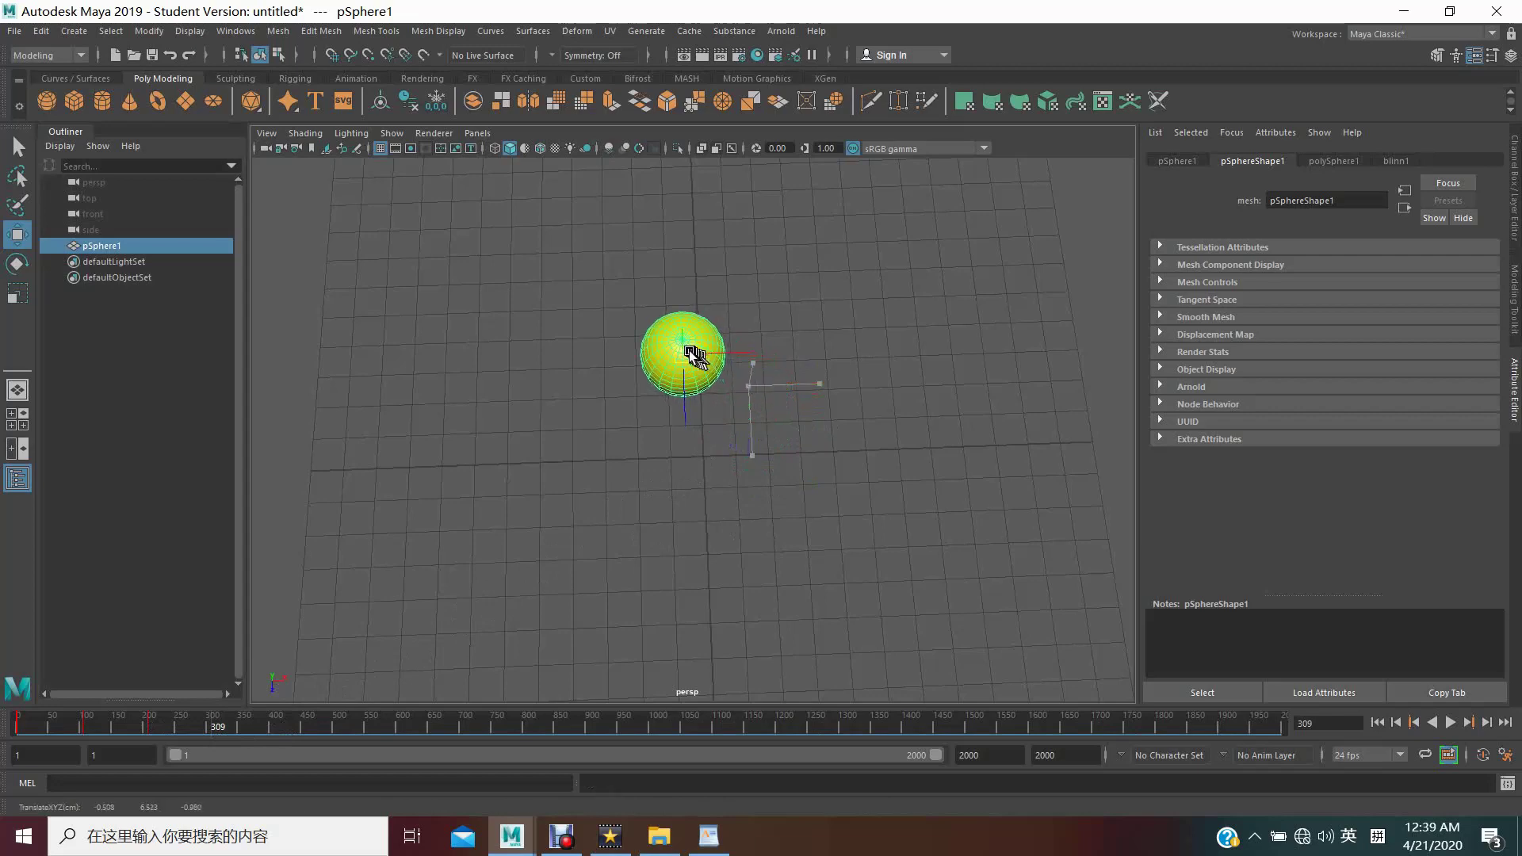
key(s)
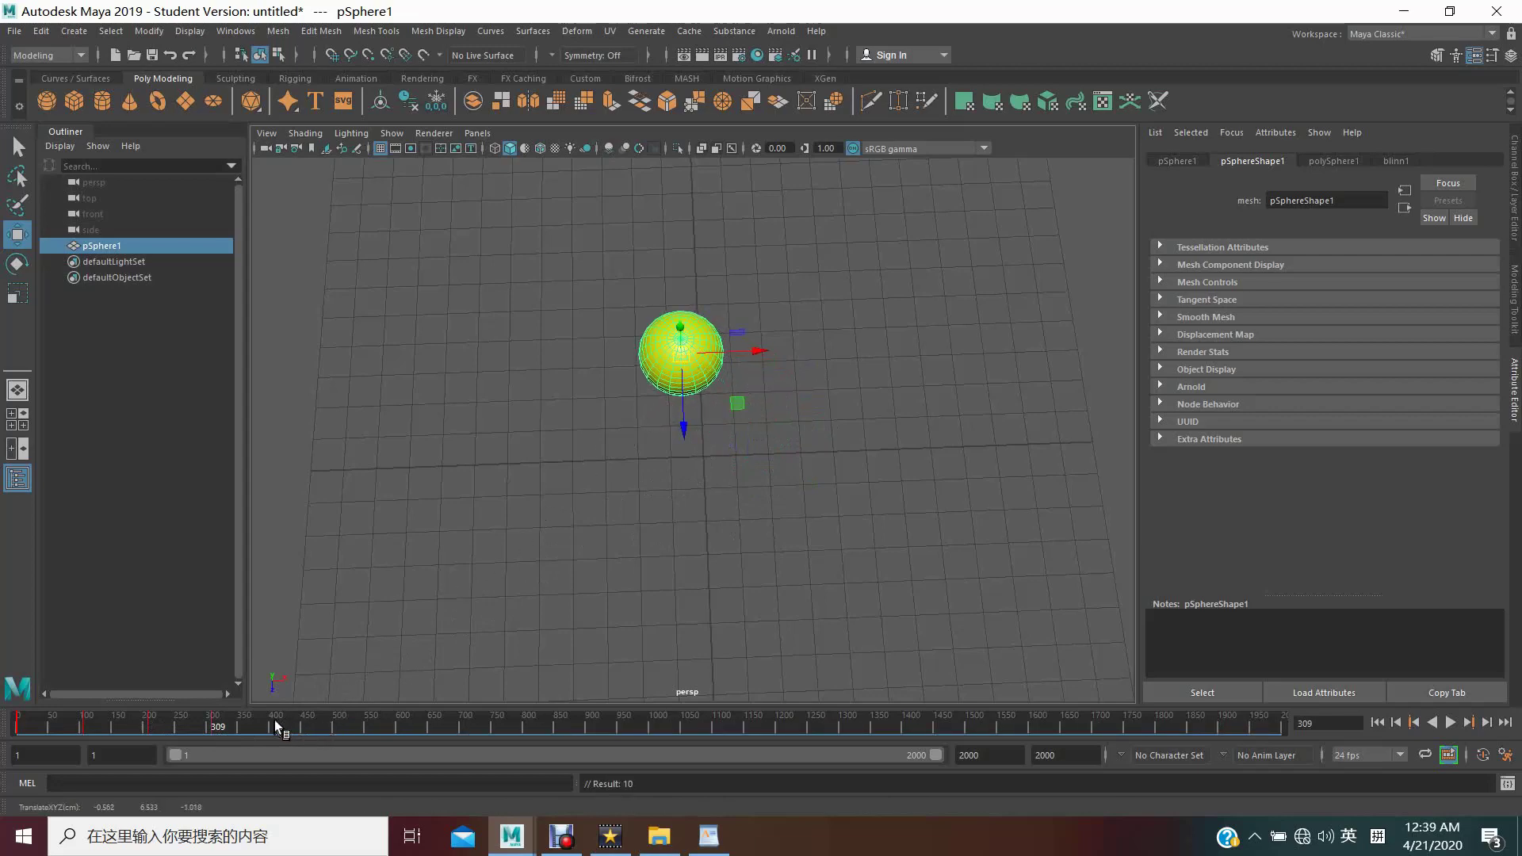
Key the sphere curving left and down past the grid's centre line at three positions between about frames 400 and 650
drag(683, 357, 617, 365)
click(356, 723)
drag(617, 371, 573, 426)
click(429, 726)
drag(577, 414, 588, 512)
Move and key the sphere down and right at frame 769, and further right near the grid's front edge at frame 900
click(509, 728)
drag(585, 513, 634, 583)
key(s)
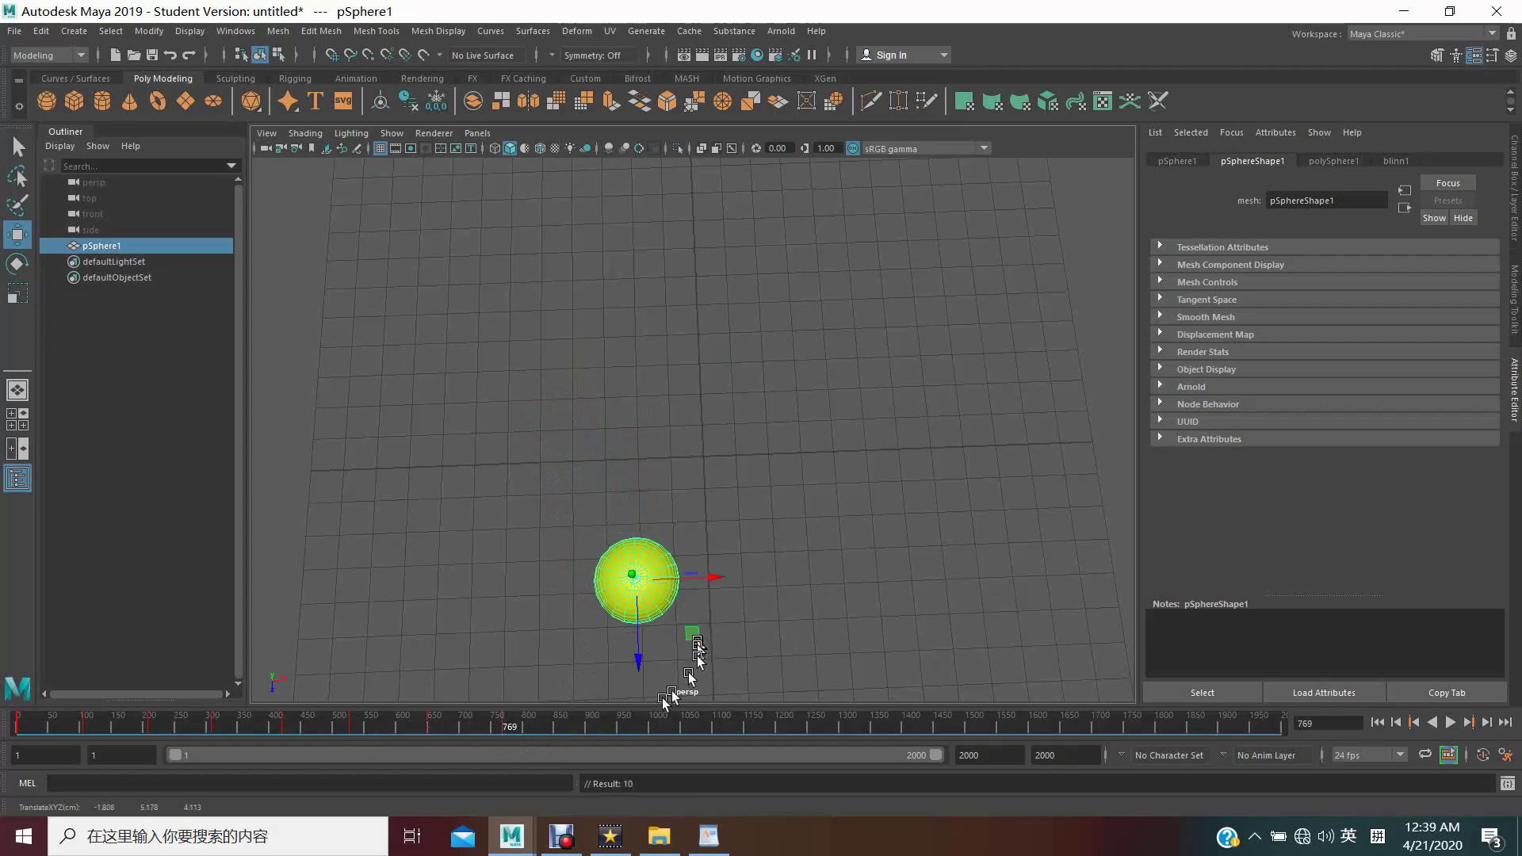
click(593, 726)
drag(644, 588, 759, 626)
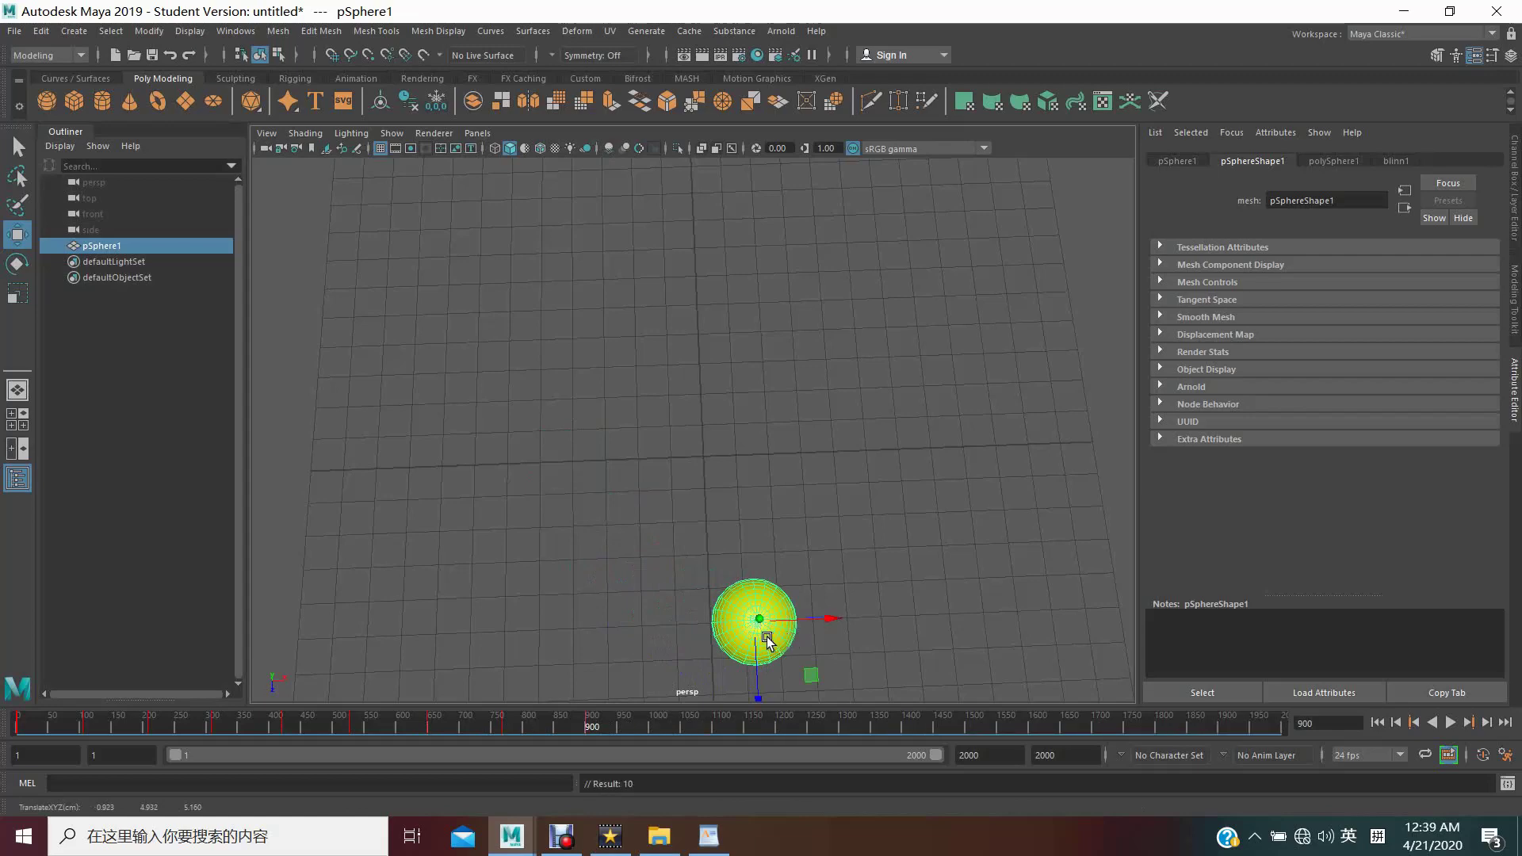
Key the sphere further right around frame 1010, up and right at frame 1137, and up along the grid's right side around frame 1250
drag(761, 626, 905, 630)
click(734, 724)
drag(909, 627, 1013, 557)
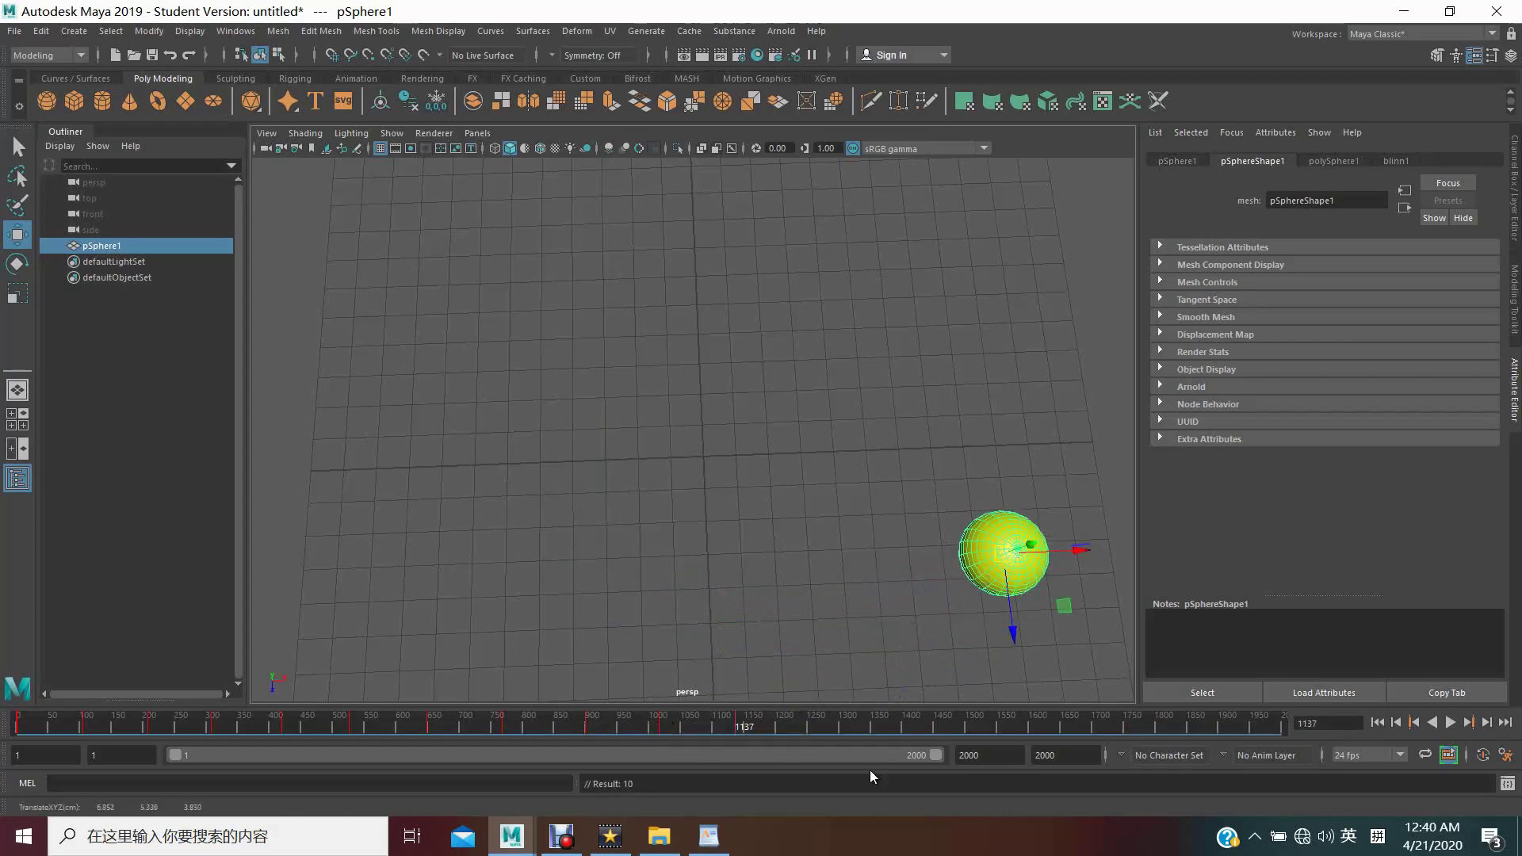
click(816, 724)
drag(1004, 553, 1060, 448)
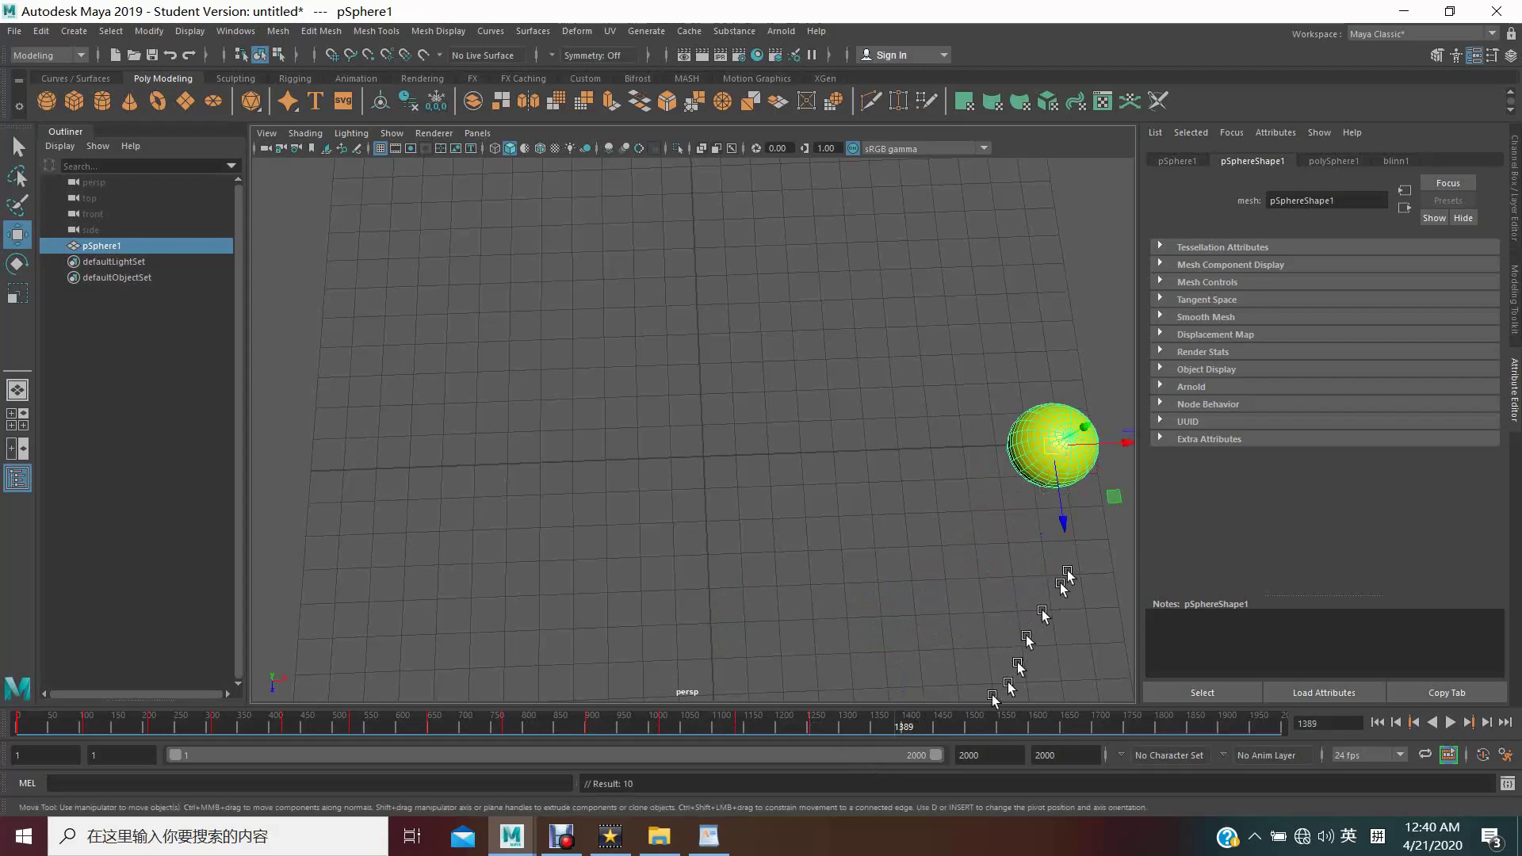
Key the sphere upward at frame 1389, then curving up and left around the grid's far right corner at frames 1514 and 1635
drag(1063, 448, 1076, 335)
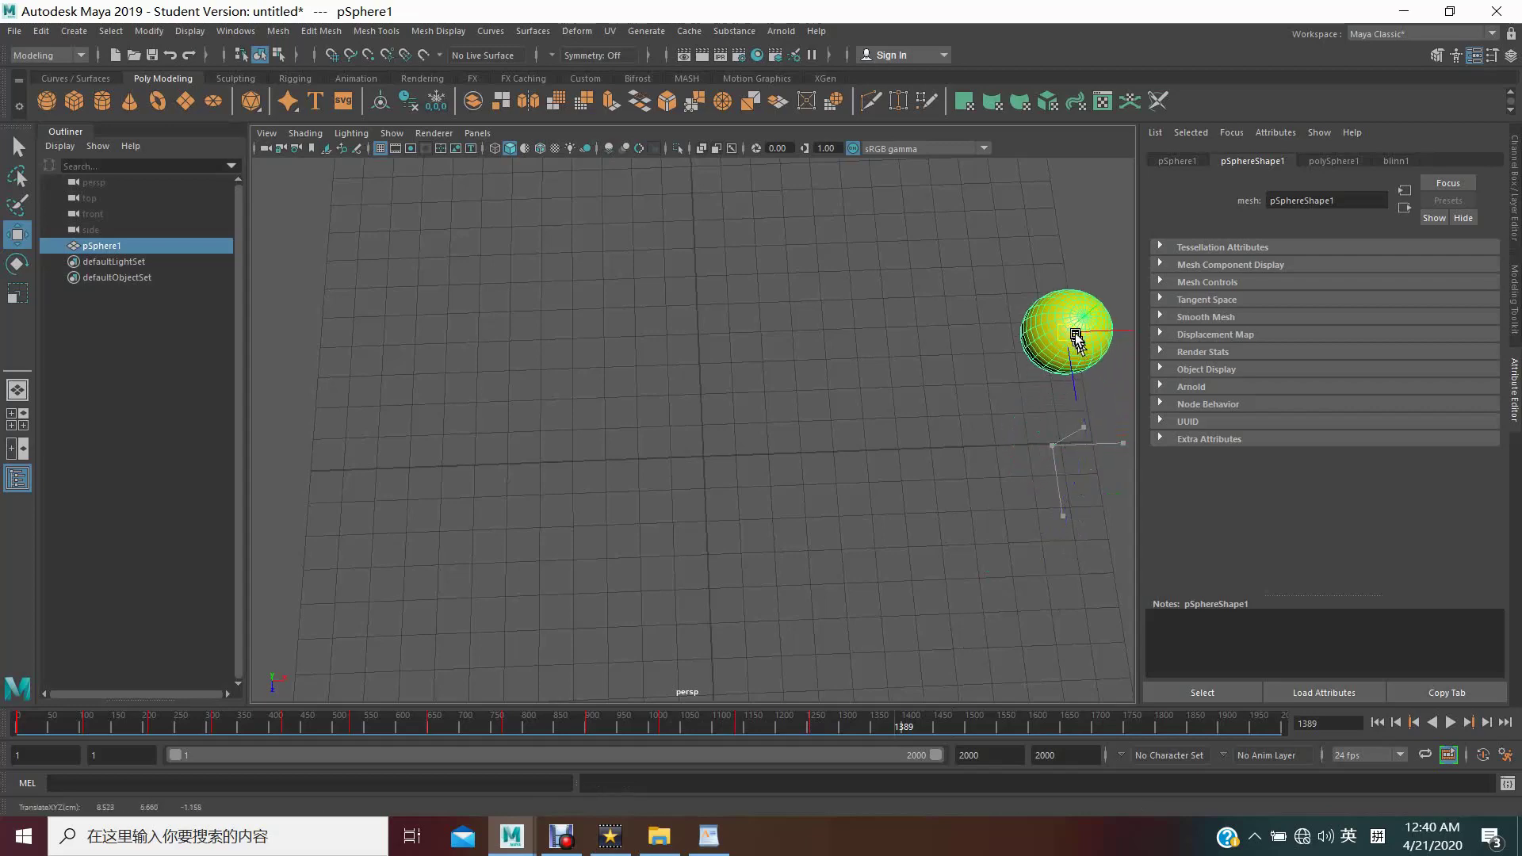
click(974, 727)
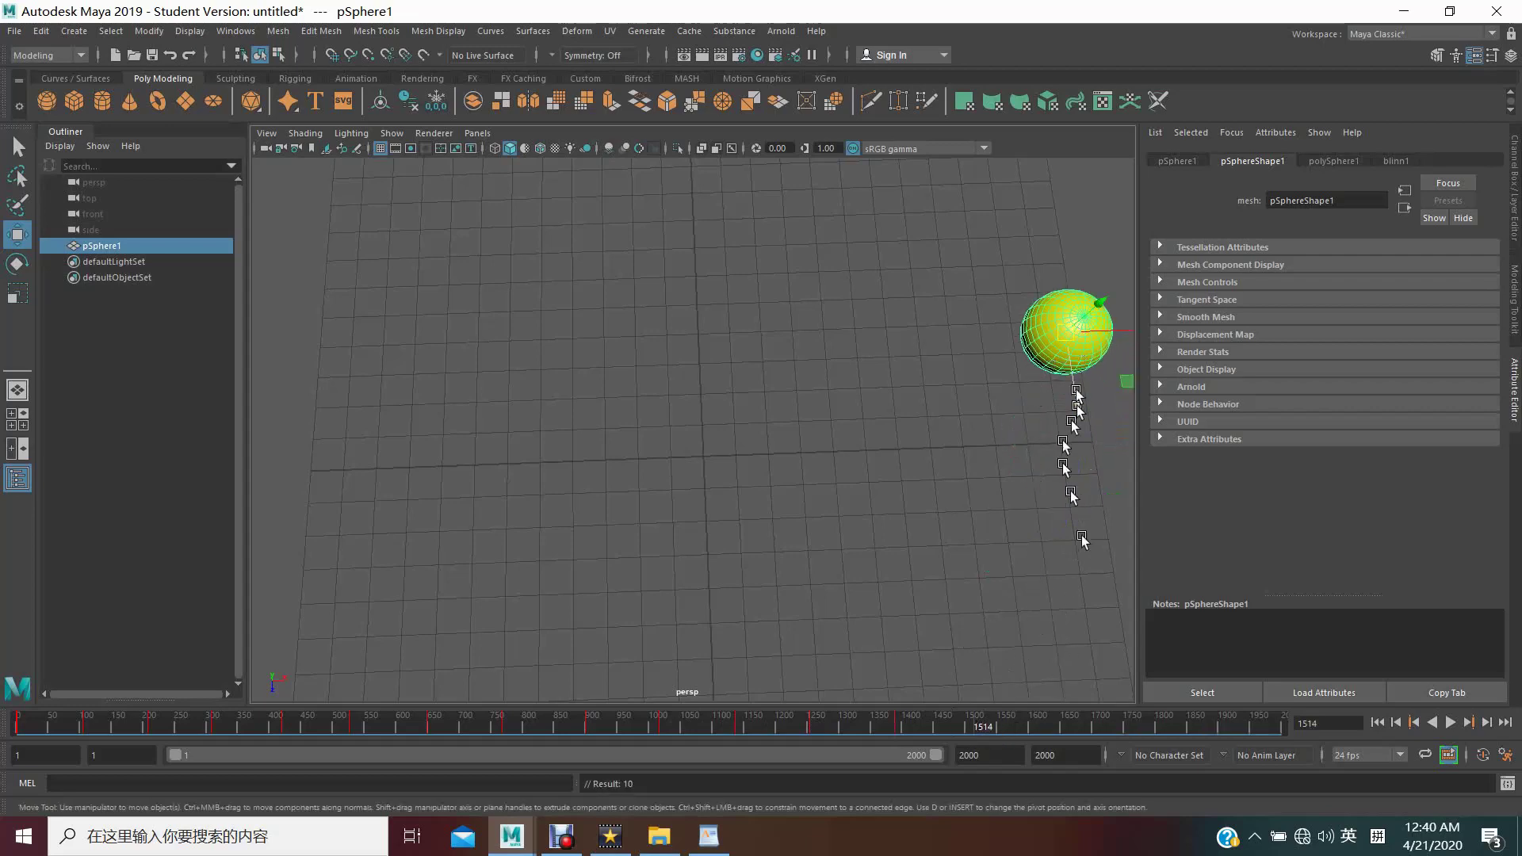
drag(1064, 341, 1017, 272)
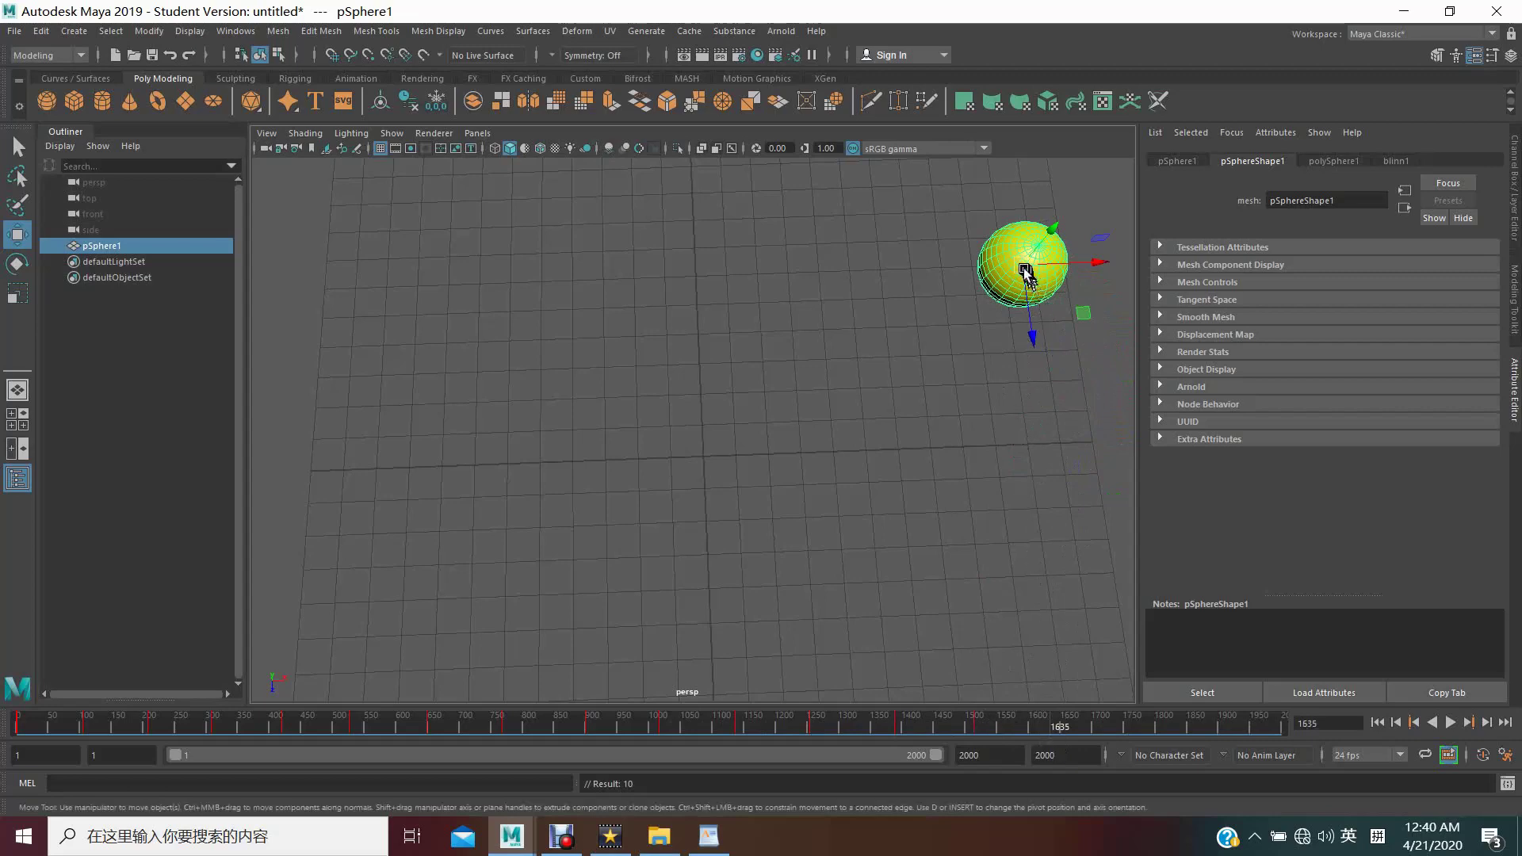
drag(1025, 272, 919, 227)
Move the sphere left along the grid's far edge around frame 1750 and at frames 1871 and 1980
click(1131, 723)
drag(926, 224, 787, 205)
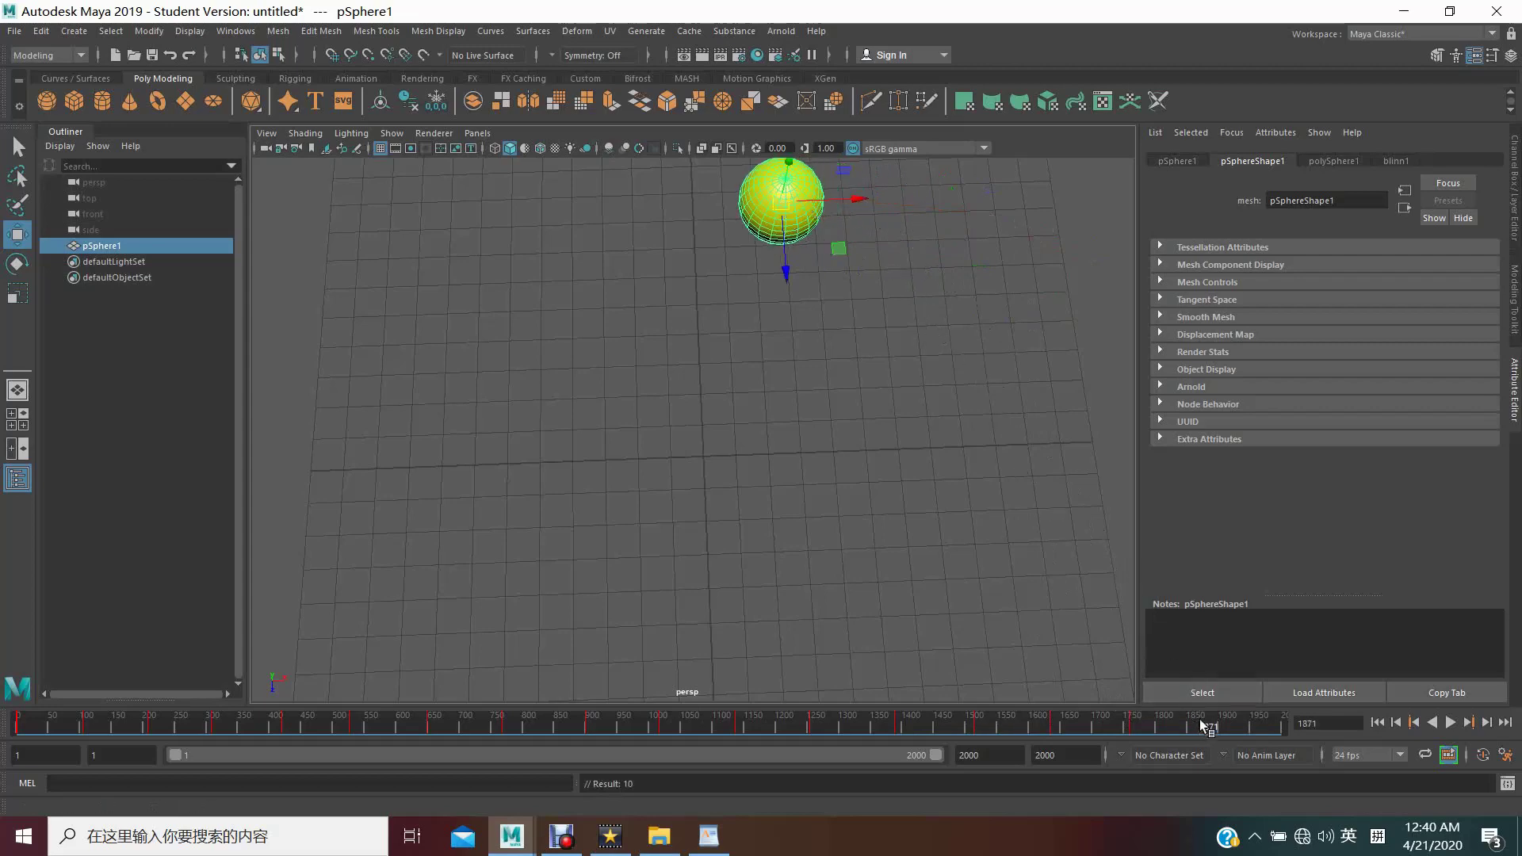
drag(788, 220, 646, 213)
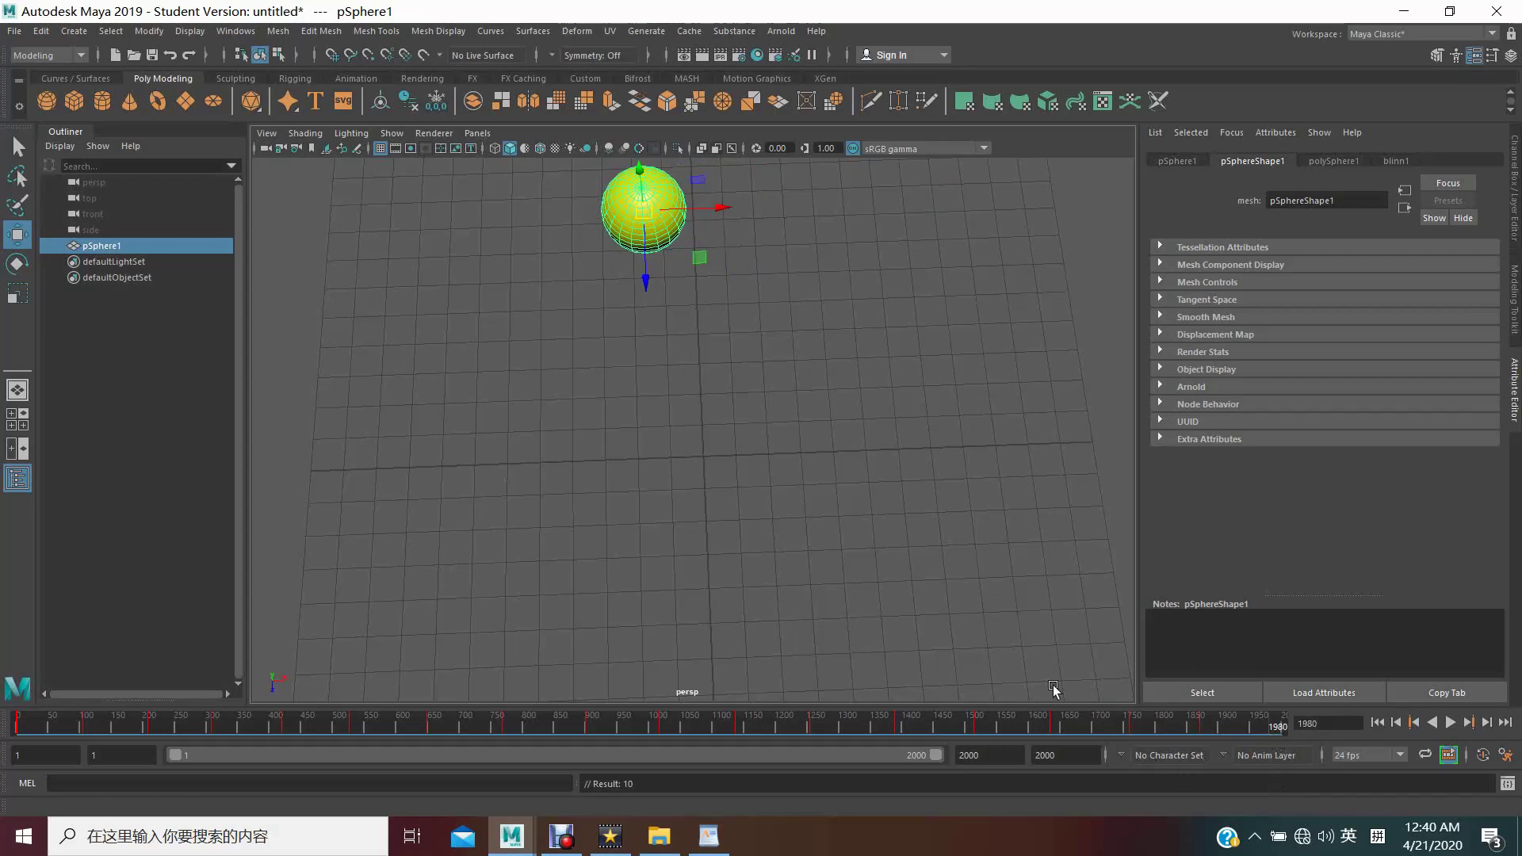
drag(645, 212, 452, 207)
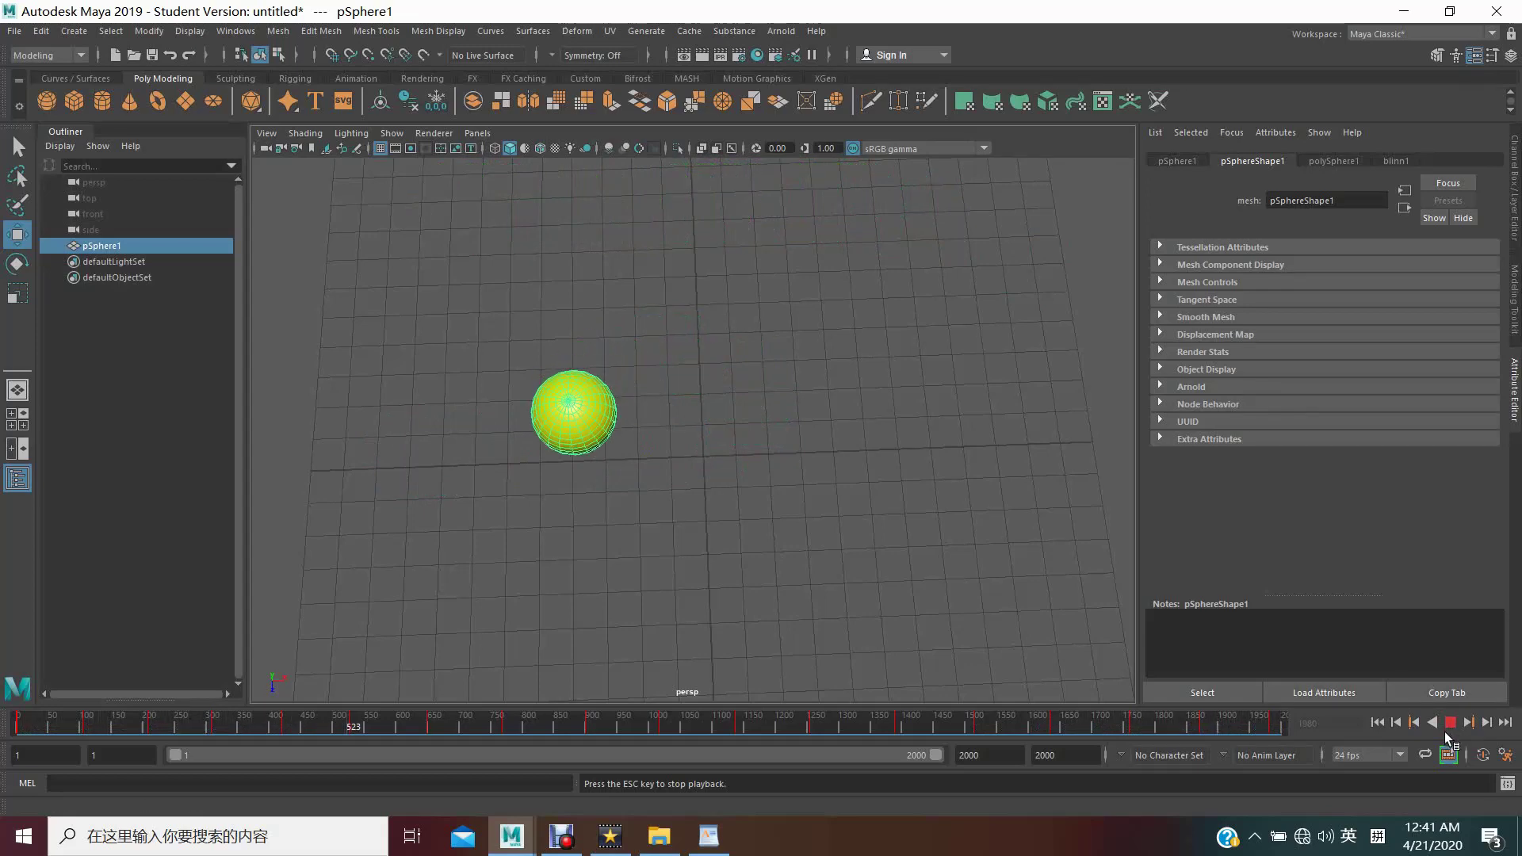
Play back the sphere's looping animation and stop it partway through the timeline
click(1452, 723)
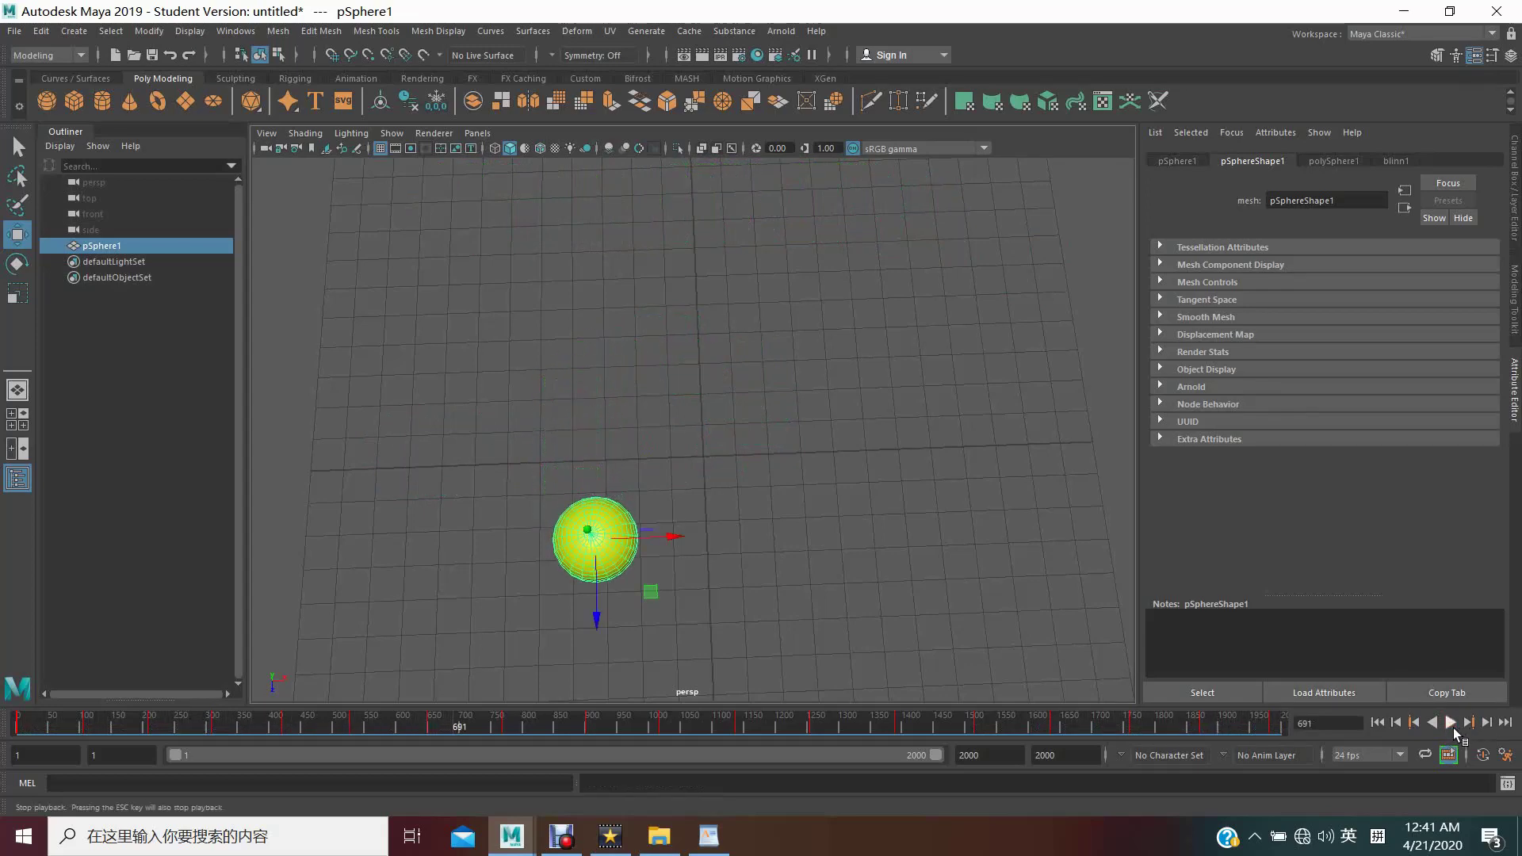